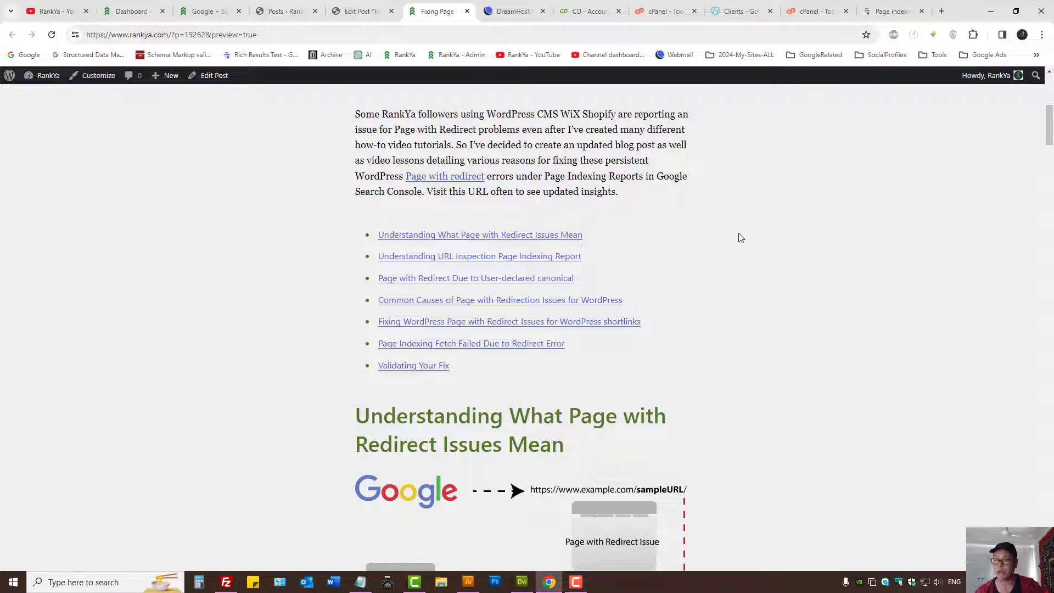
Switch to the Page with redirect report in Search Console and review its affected pages chart and example URLs.
{"action": "left_click", "coordinate": [888, 11]}
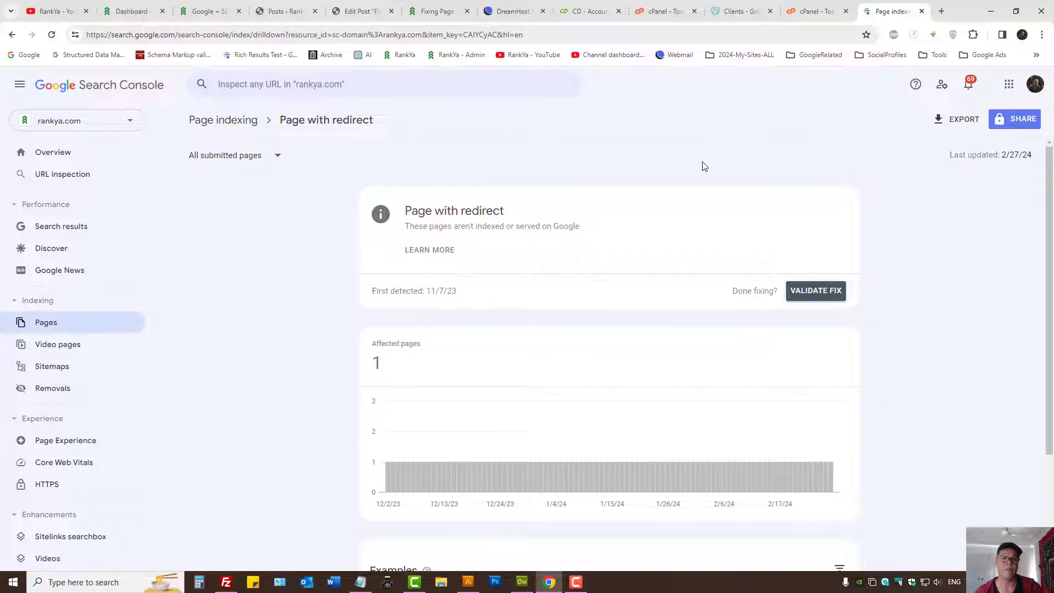
{"action": "left_click", "coordinate": [55, 11]}
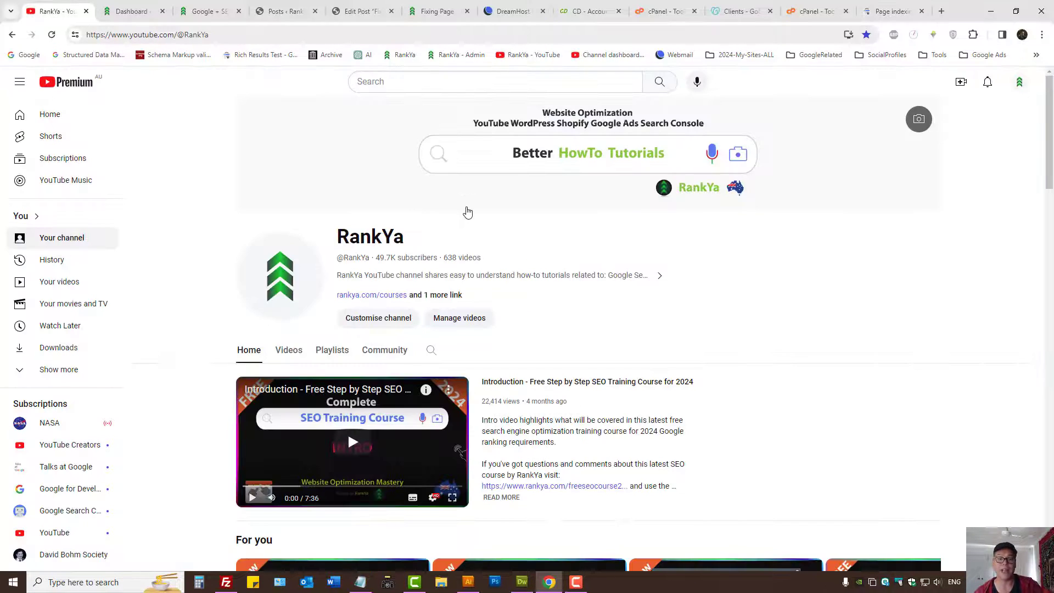
{"action": "left_click", "coordinate": [889, 10]}
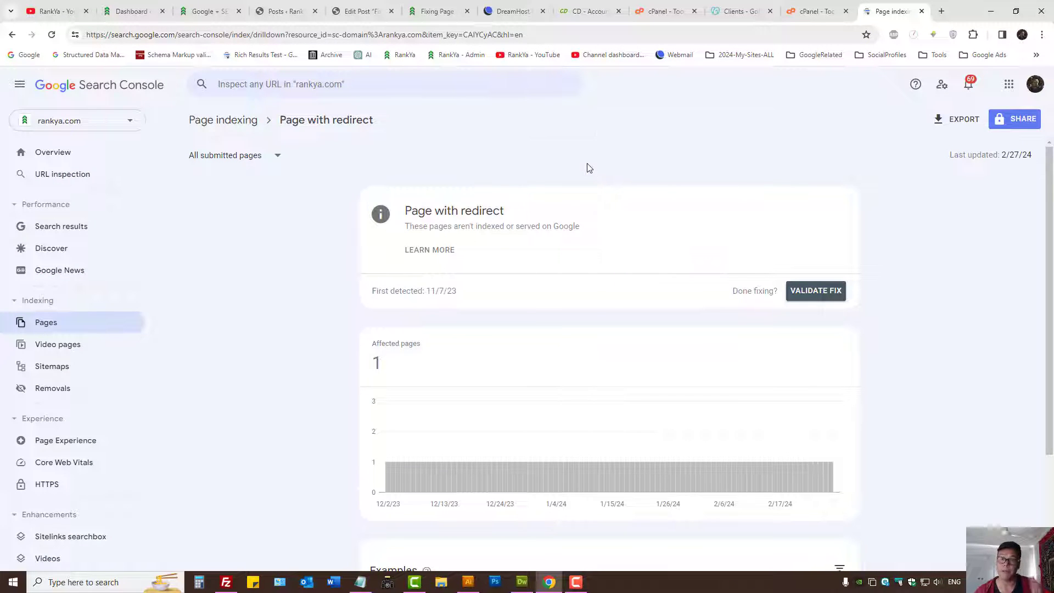
{"action": "triple_click", "coordinate": [323, 122]}
{"action": "left_click", "coordinate": [460, 136]}
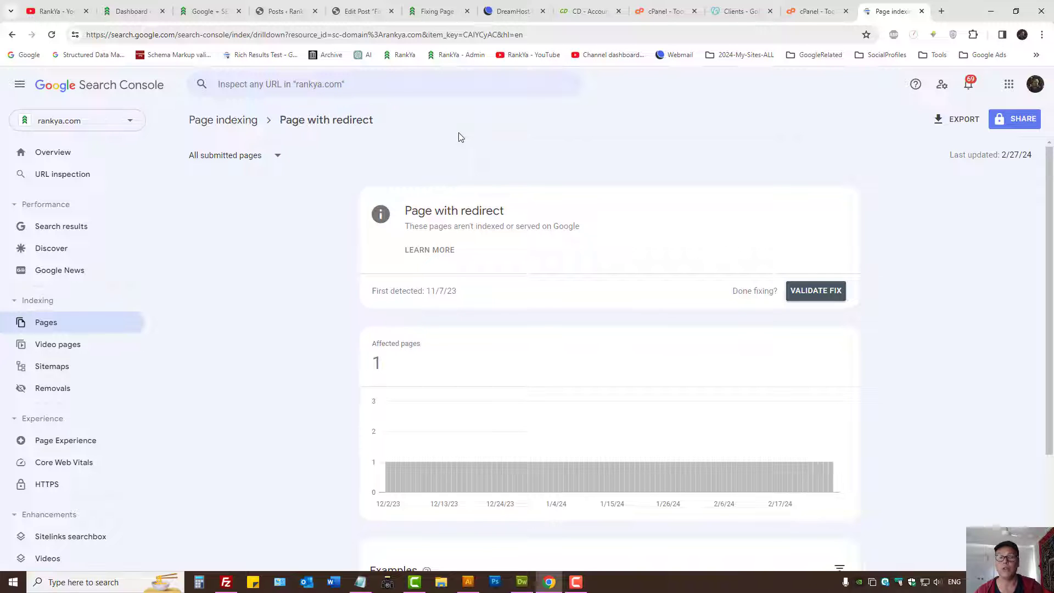
{"action": "scroll", "coordinate": [283, 227], "scroll_direction": "down", "scroll_amount": 3}
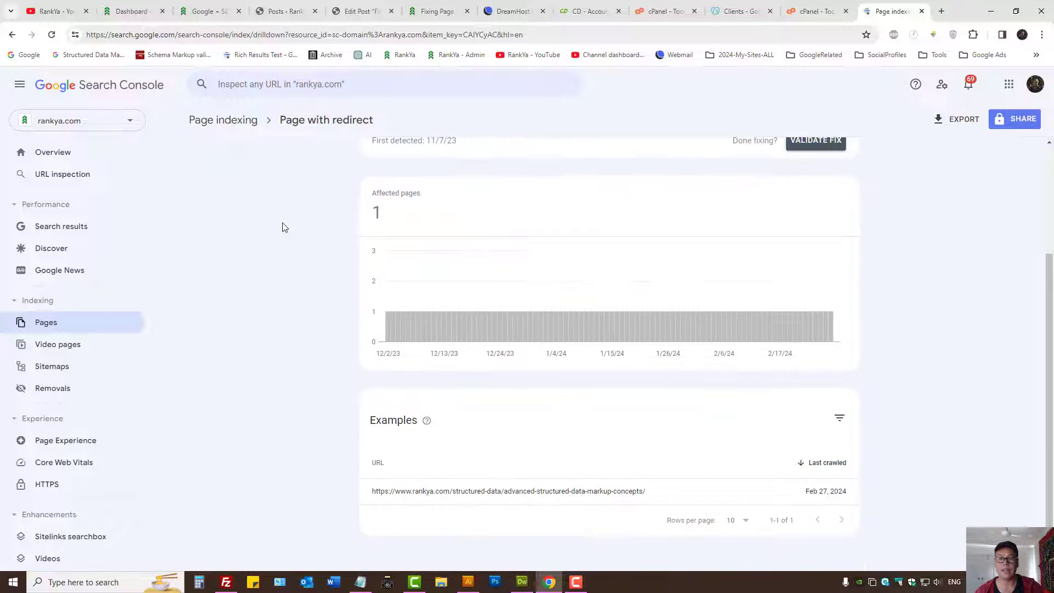
{"action": "scroll", "coordinate": [283, 227], "scroll_direction": "up", "scroll_amount": 3}
{"action": "scroll", "coordinate": [323, 218], "scroll_direction": "down", "scroll_amount": 3}
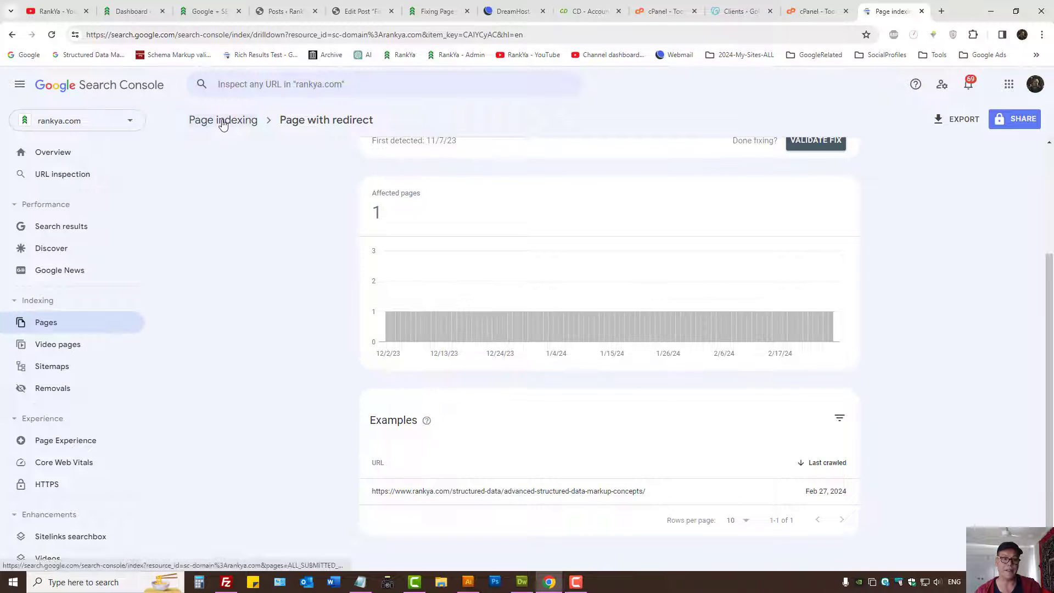
{"action": "scroll", "coordinate": [315, 251], "scroll_direction": "up", "scroll_amount": 3}
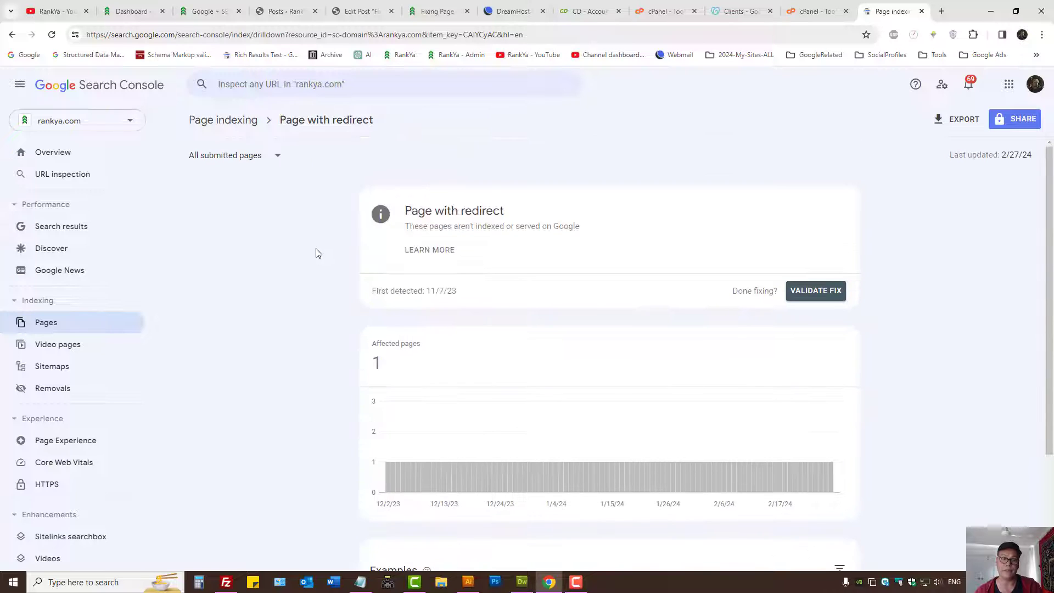
Filter the redirect report to All submitted pages and view its examples, checking the blog post preview in between.
{"action": "left_click", "coordinate": [222, 157]}
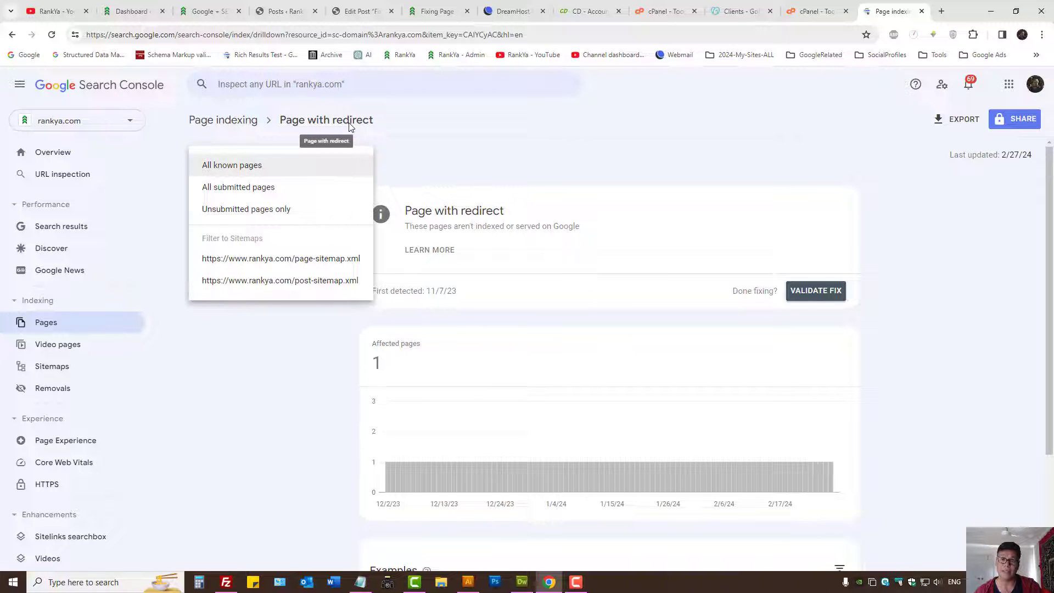
{"action": "left_click", "coordinate": [238, 188]}
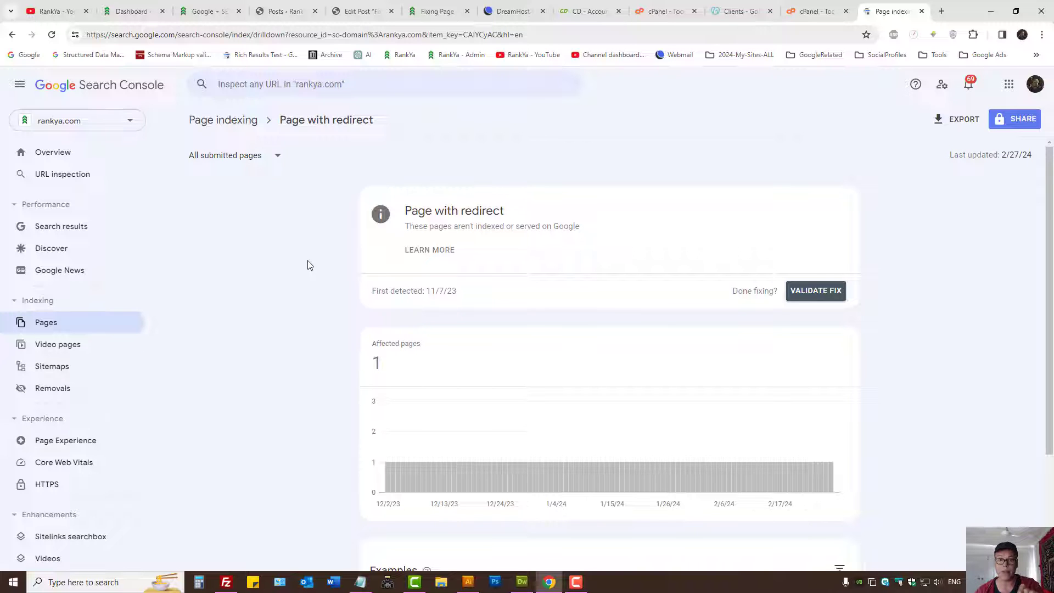
{"action": "scroll", "coordinate": [309, 266], "scroll_direction": "down", "scroll_amount": 3}
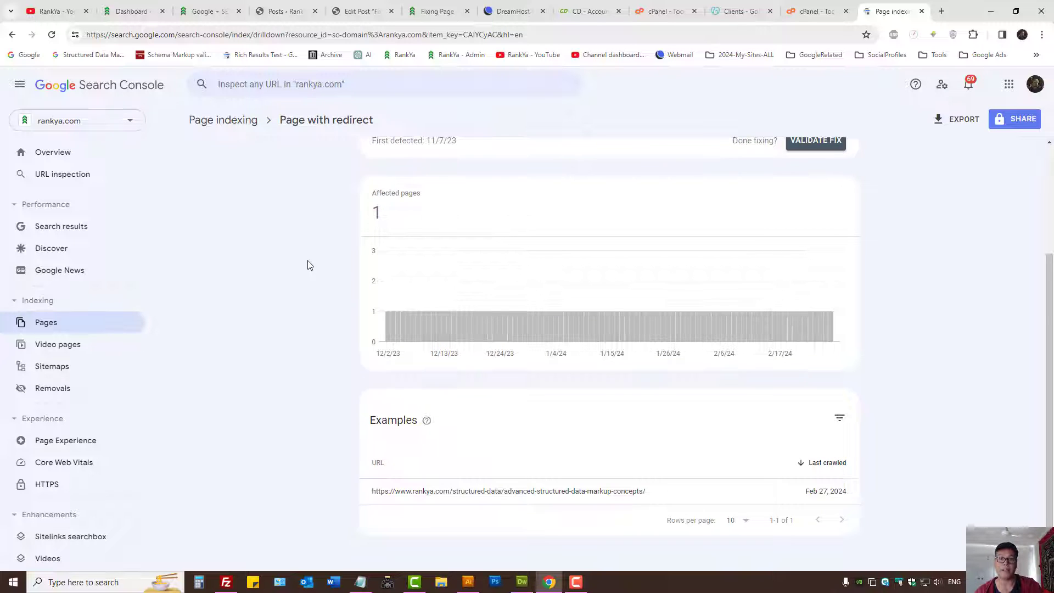
{"action": "key", "text": "ctrl+6"}
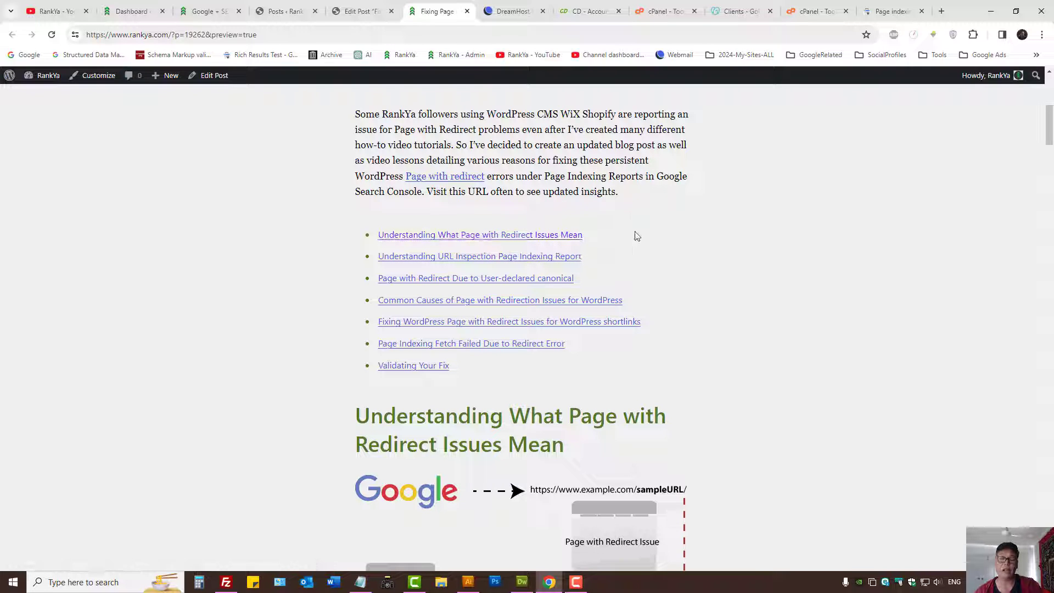
{"action": "left_click", "coordinate": [891, 11]}
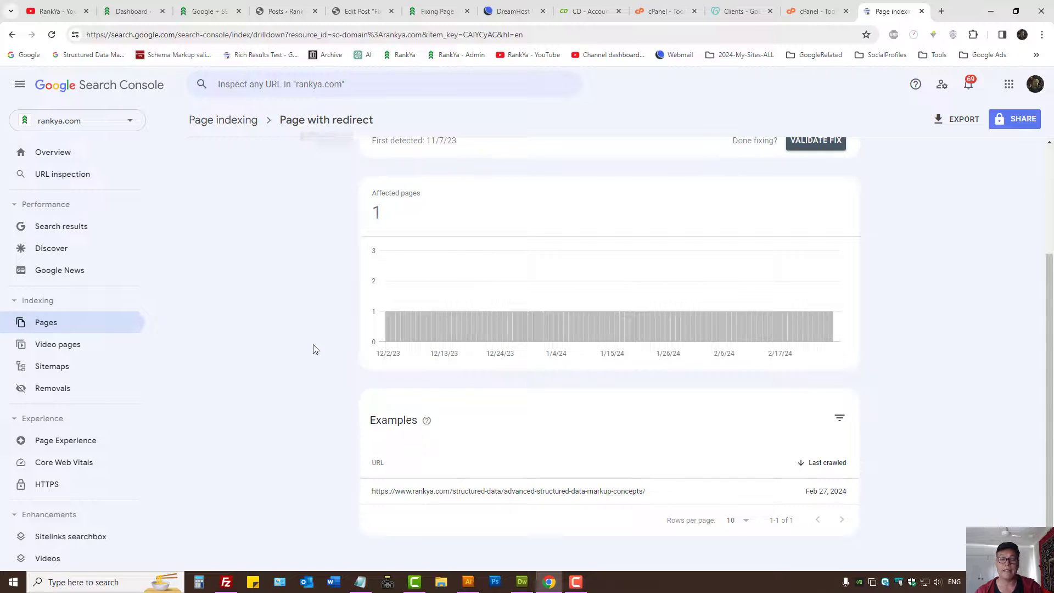
Open the details of the advanced-structured-data-markup-concepts URL from the report's examples.
{"action": "mouse_move", "coordinate": [486, 490]}
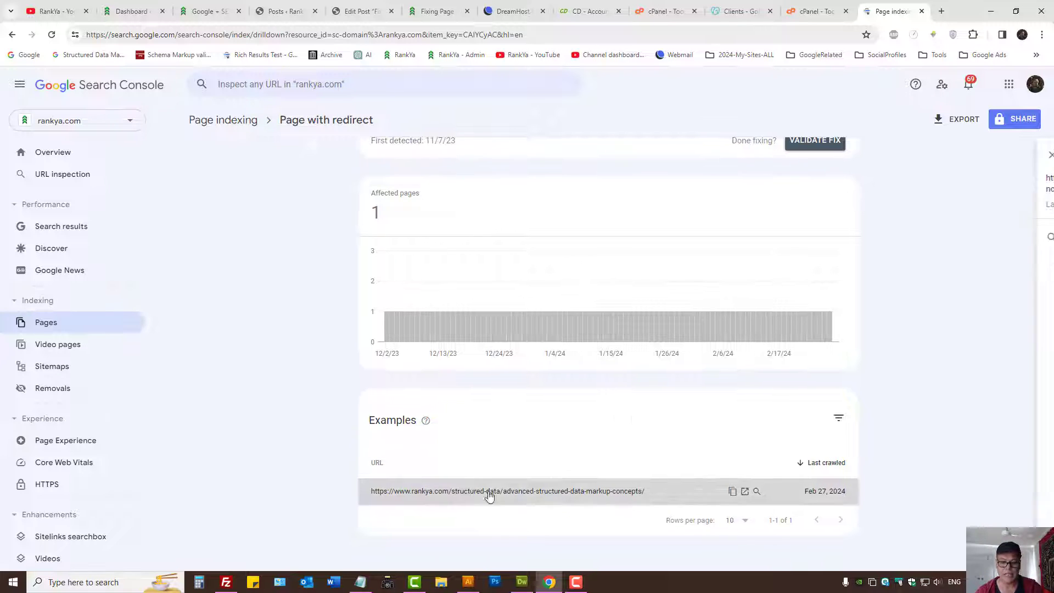
{"action": "left_click", "coordinate": [486, 492]}
{"action": "scroll", "coordinate": [379, 252], "scroll_direction": "up", "scroll_amount": 3}
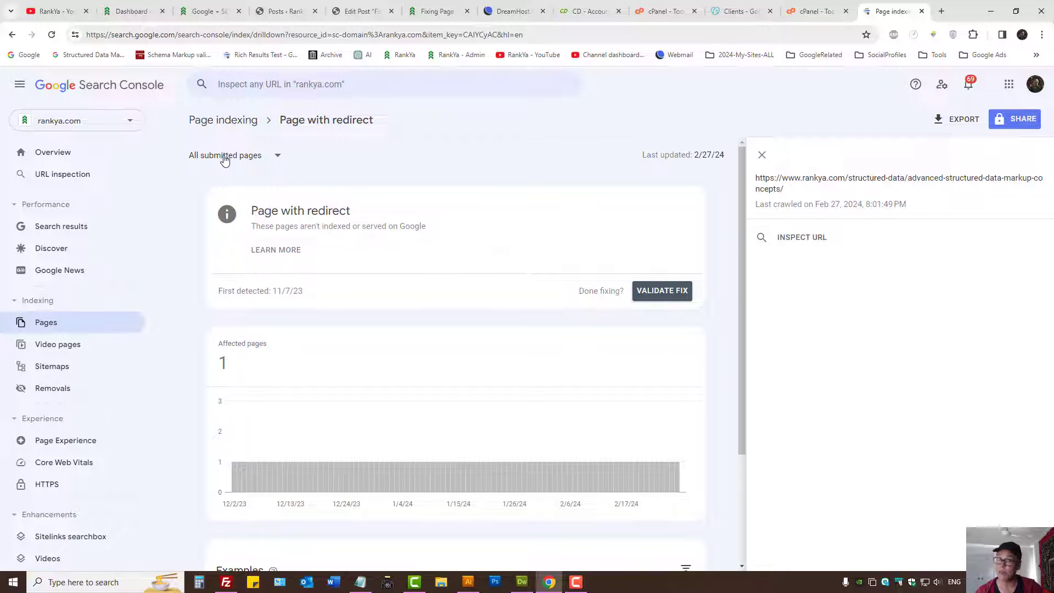
Check the submitted sitemaps in a separate browser tab, closing it to return to the redirect report.
{"action": "middle_click", "coordinate": [84, 381]}
{"action": "left_click", "coordinate": [895, 10]}
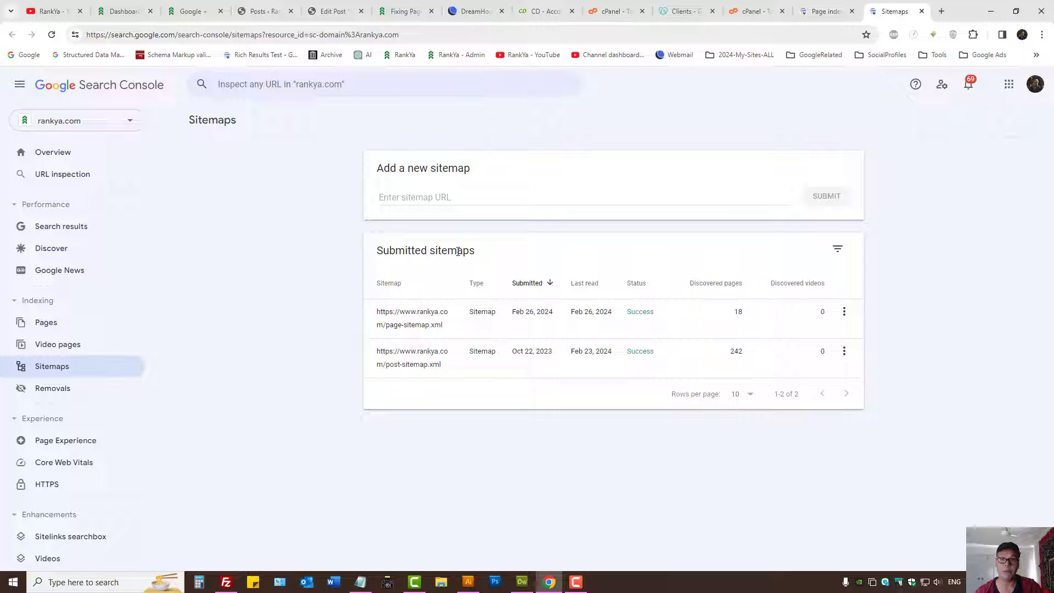
{"action": "left_click", "coordinate": [922, 11]}
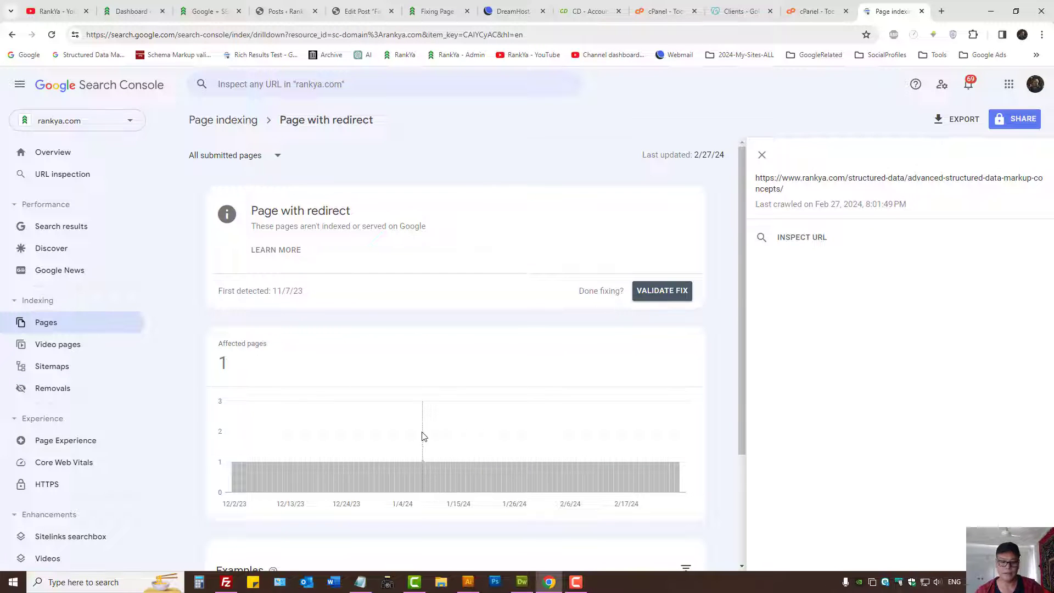
View the Search Console Help article on Page with redirect in a separate browser tab and close it.
{"action": "scroll", "coordinate": [424, 467], "scroll_direction": "down", "scroll_amount": 3}
{"action": "scroll", "coordinate": [395, 310], "scroll_direction": "up", "scroll_amount": 3}
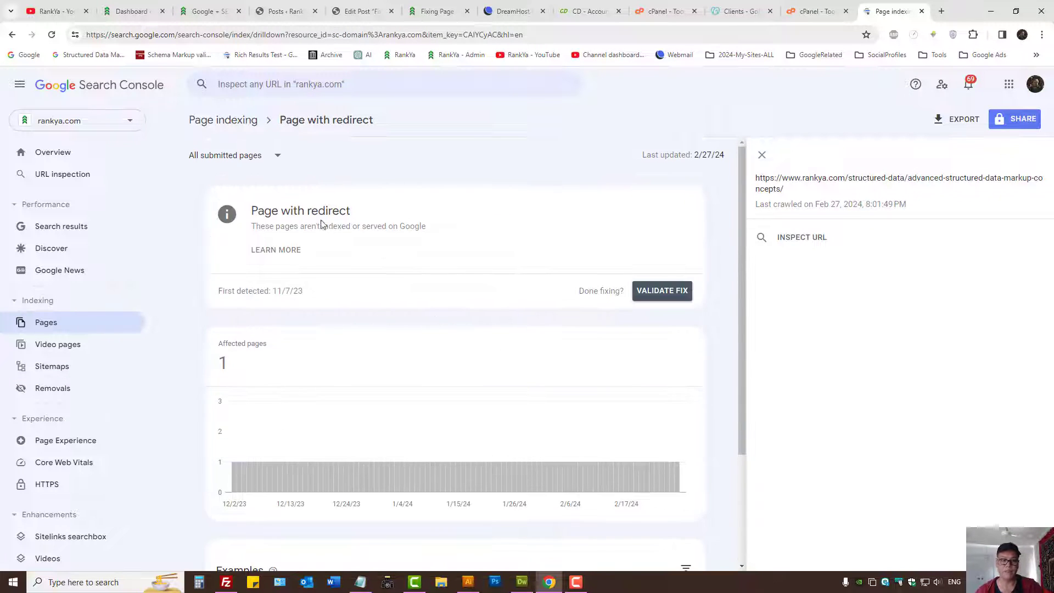
{"action": "middle_click", "coordinate": [277, 252]}
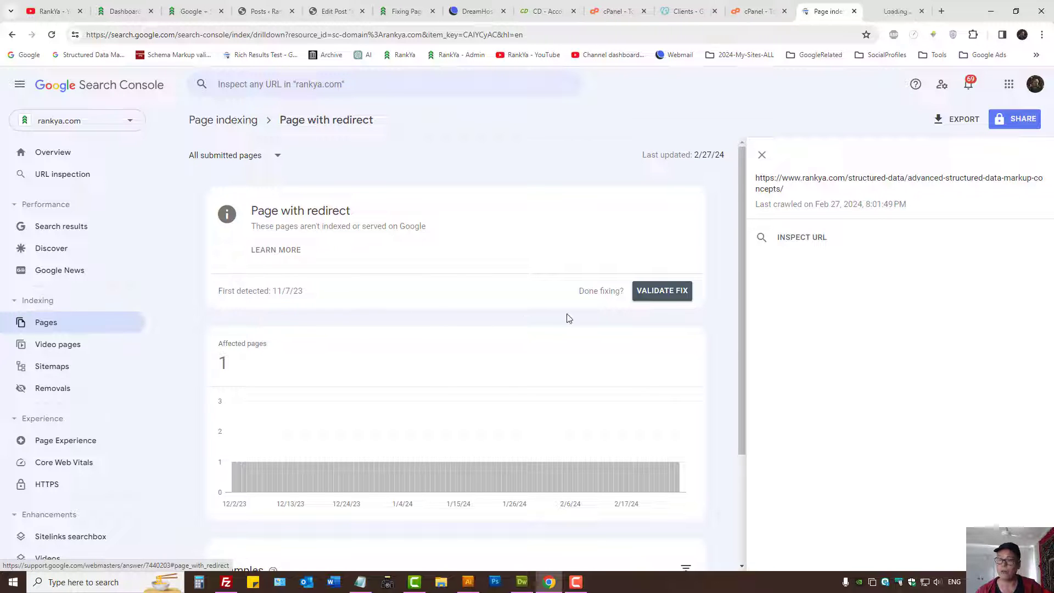
{"action": "left_click", "coordinate": [895, 11]}
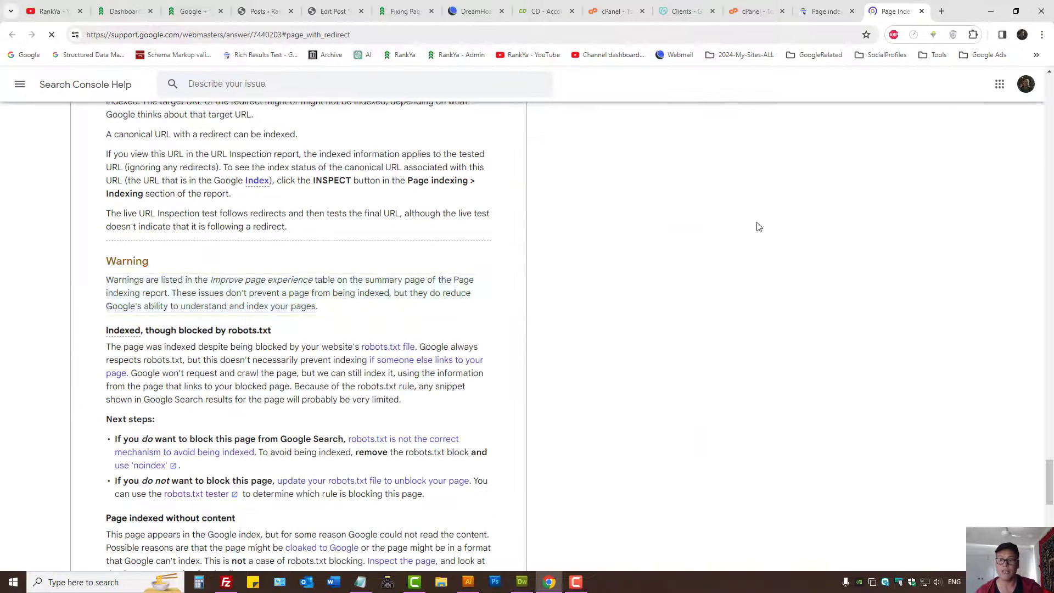
{"action": "left_click", "coordinate": [921, 11]}
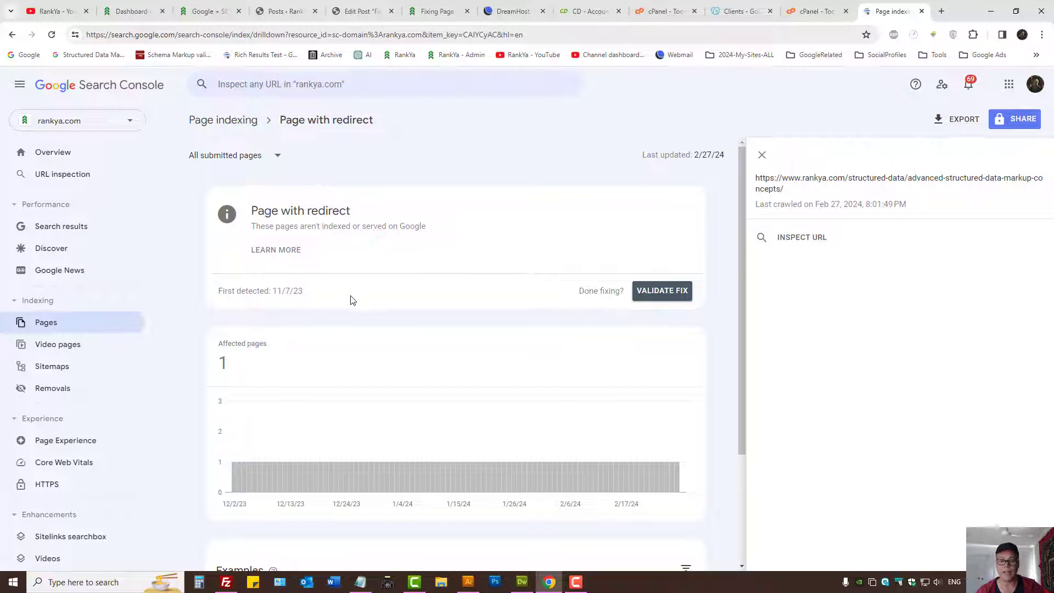
Highlight the report's first-detected date and view the filter options of the examples table without applying any.
{"action": "left_click_drag", "start_coordinate": [352, 299], "coordinate": [211, 295]}
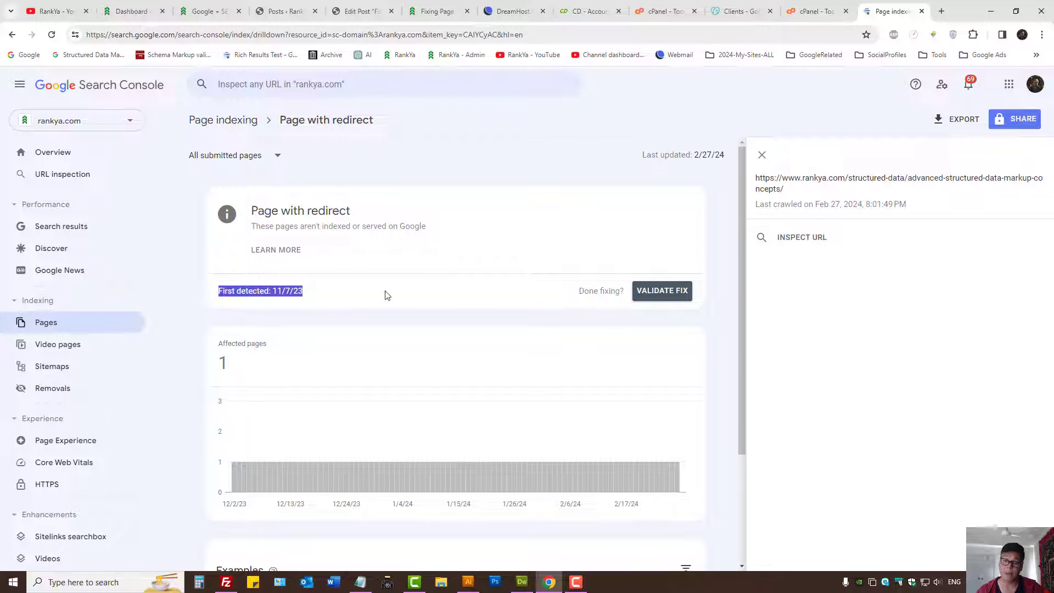
{"action": "scroll", "coordinate": [385, 296], "scroll_direction": "down", "scroll_amount": 3}
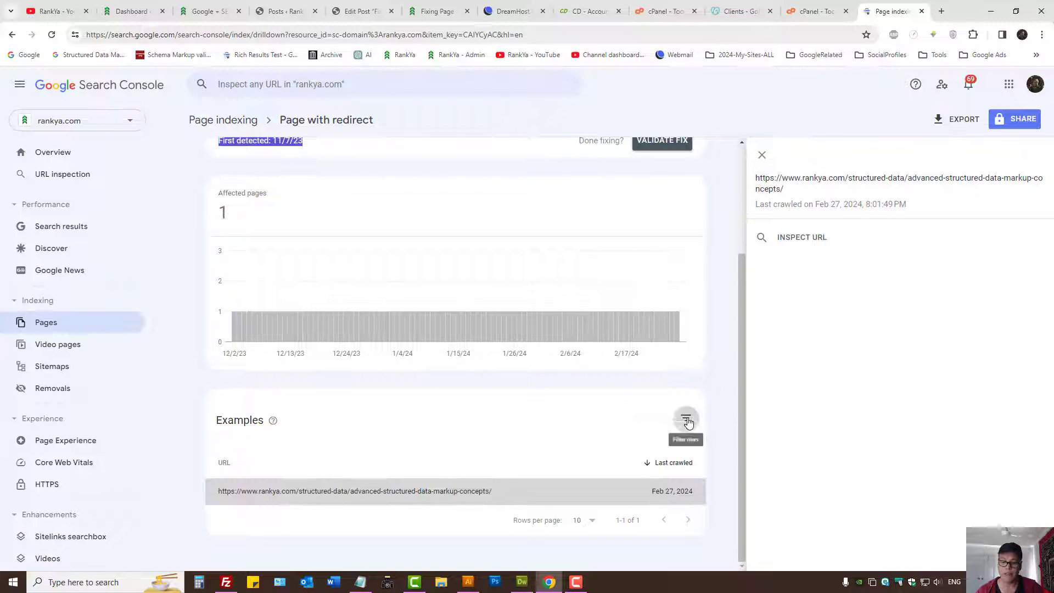
{"action": "left_click", "coordinate": [686, 420]}
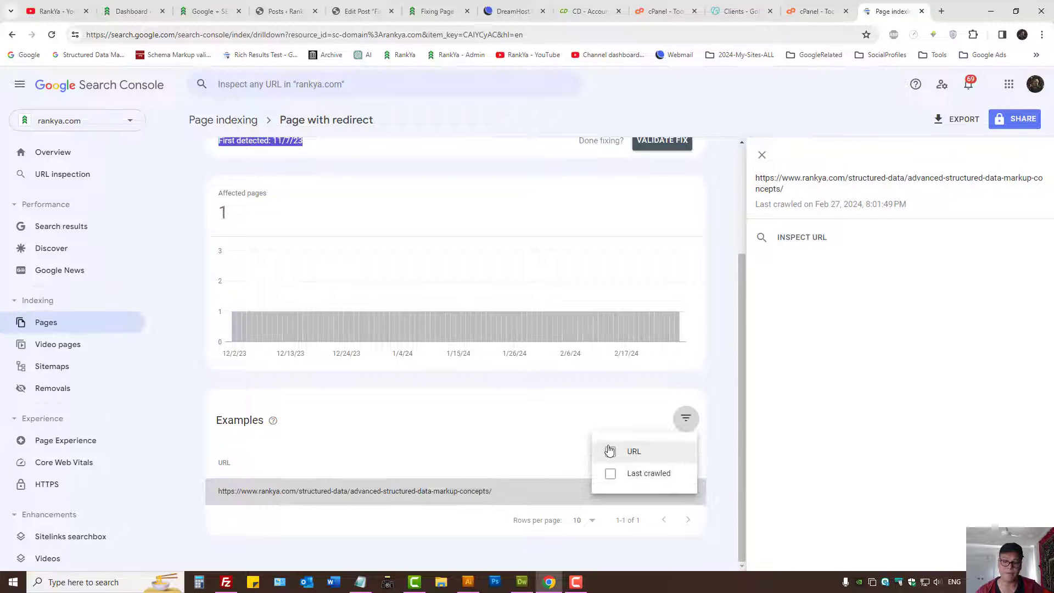
{"action": "left_click", "coordinate": [715, 408]}
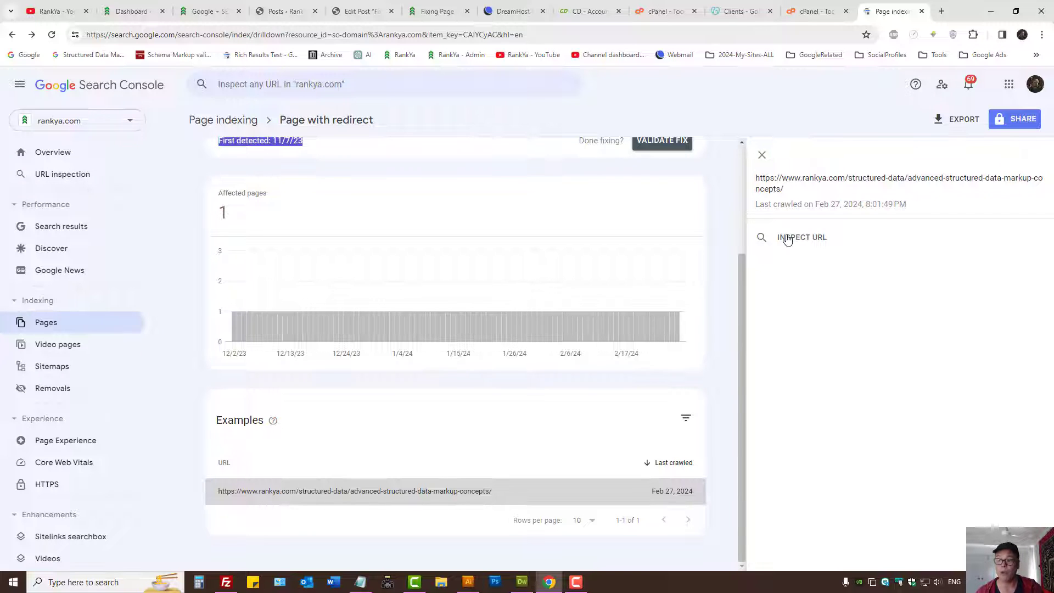
Copy the advanced-structured-data-markup-concepts URL from the examples table and open its live page in a new browser tab.
{"action": "left_click", "coordinate": [762, 155]}
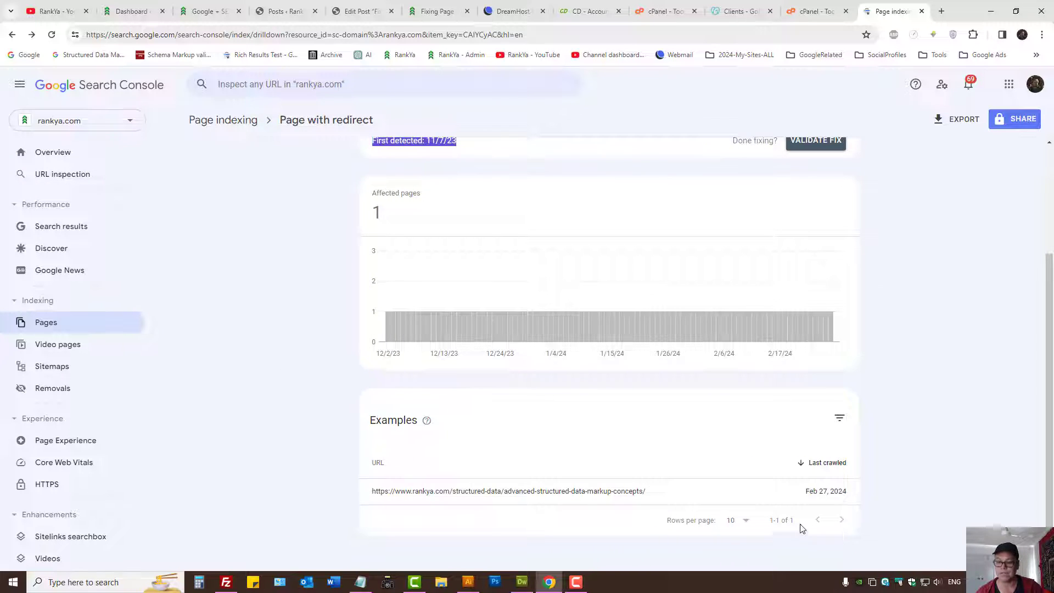
{"action": "left_click", "coordinate": [591, 492]}
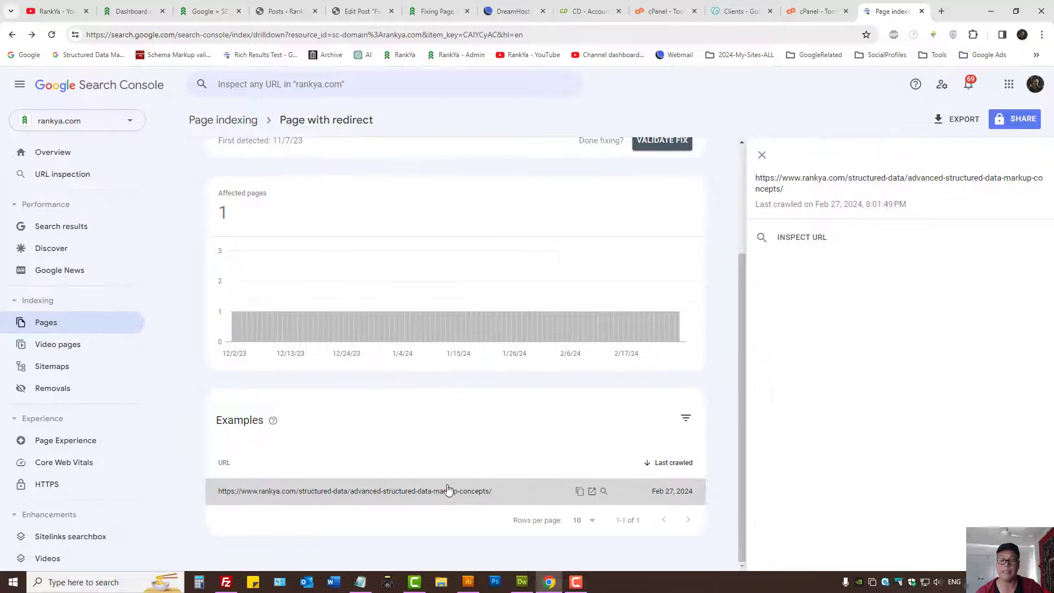
{"action": "left_click", "coordinate": [581, 493]}
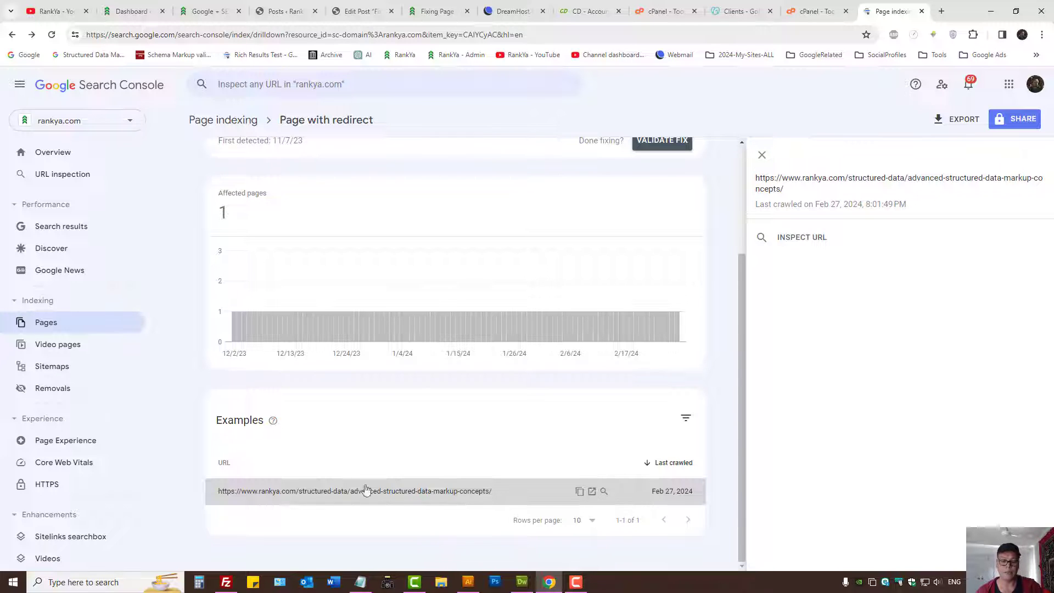
{"action": "left_click_drag", "start_coordinate": [202, 492], "coordinate": [501, 494]}
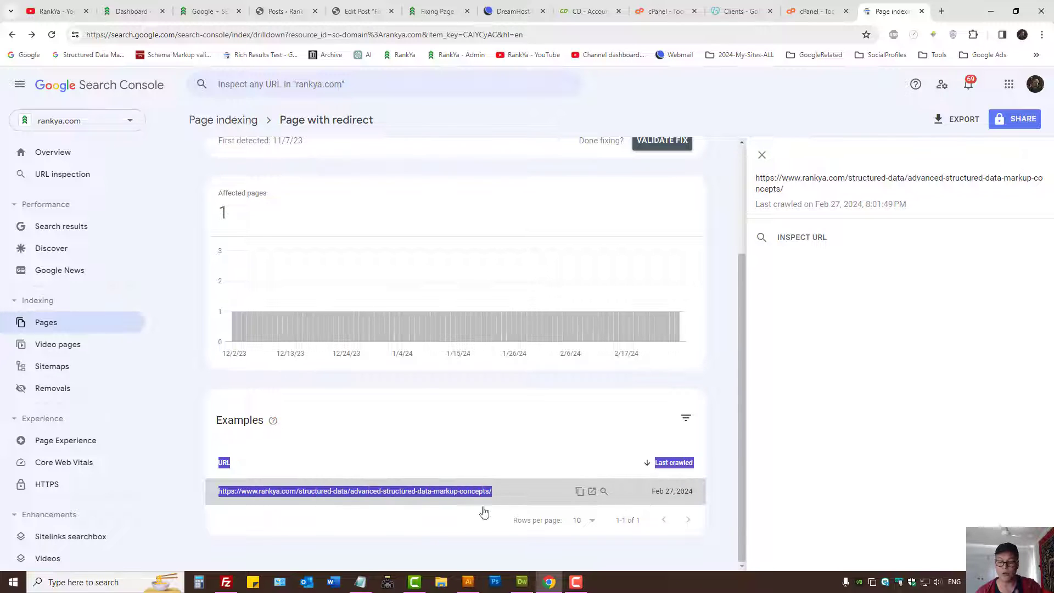
{"action": "left_click", "coordinate": [451, 526]}
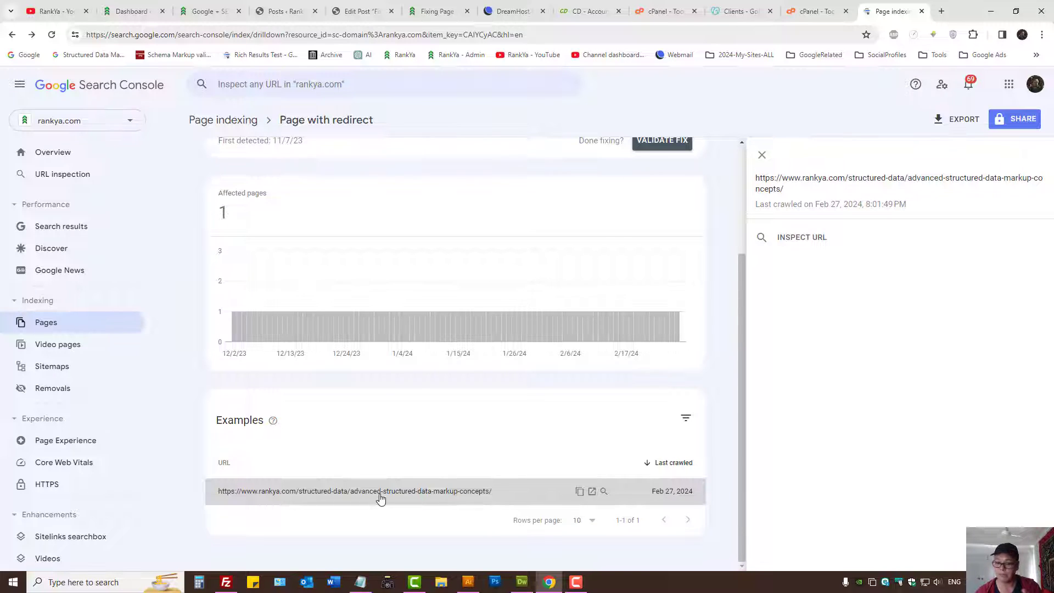
{"action": "left_click", "coordinate": [579, 491]}
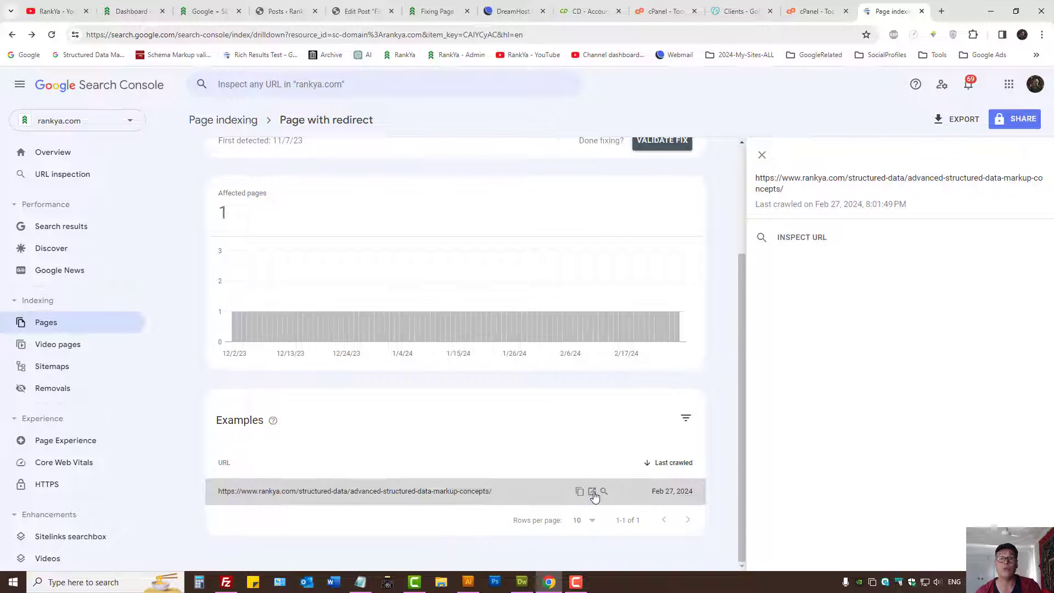
{"action": "left_click", "coordinate": [592, 492]}
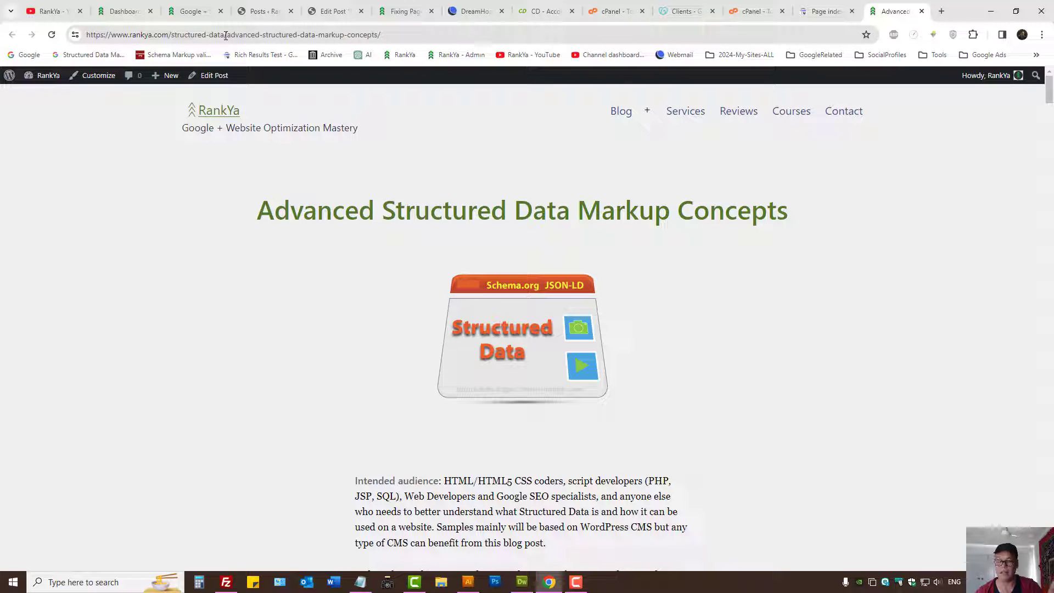
Return to the redirect report and run a URL inspection on the advanced-structured-data-markup-concepts URL.
{"action": "left_click", "coordinate": [817, 6]}
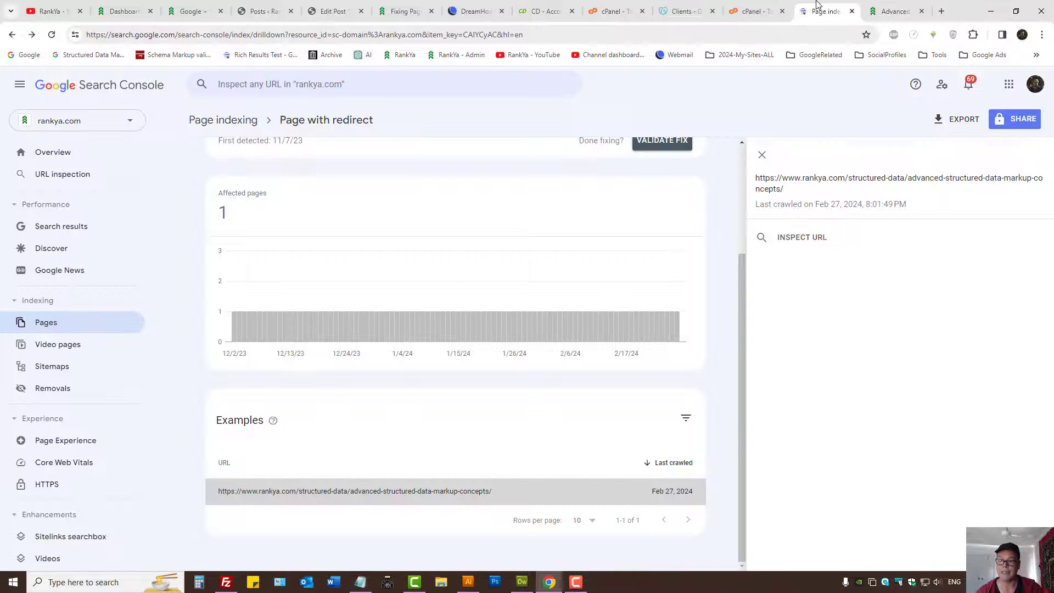
{"action": "left_click", "coordinate": [765, 158]}
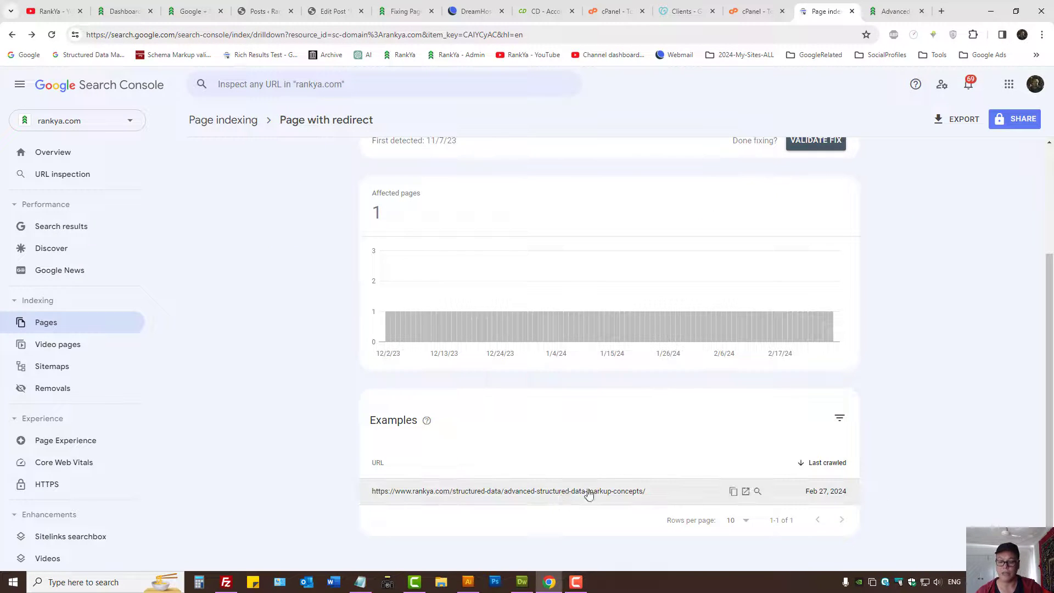
{"action": "left_click", "coordinate": [620, 490]}
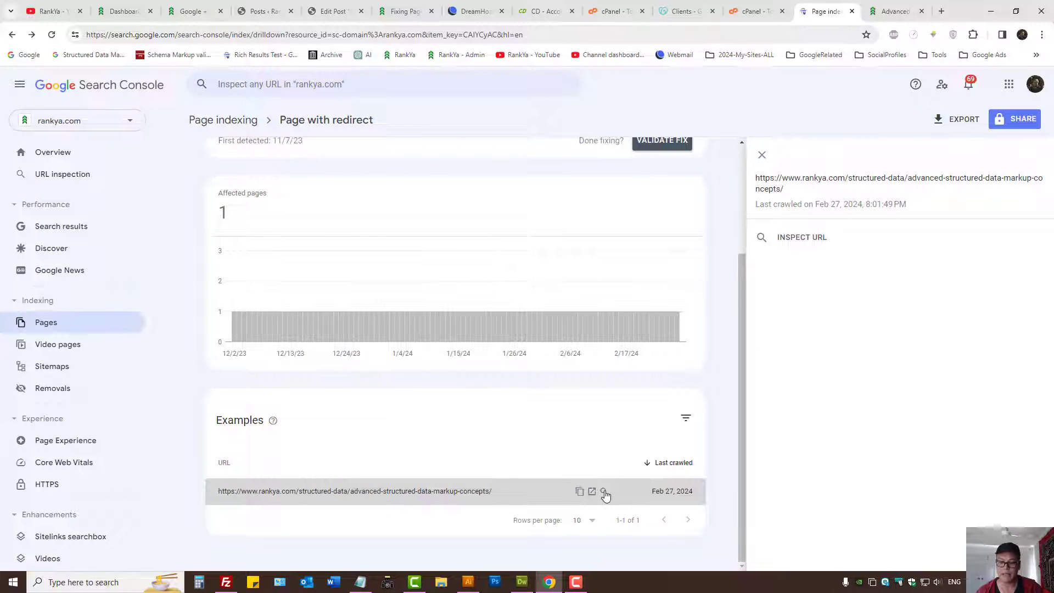
{"action": "left_click", "coordinate": [604, 491]}
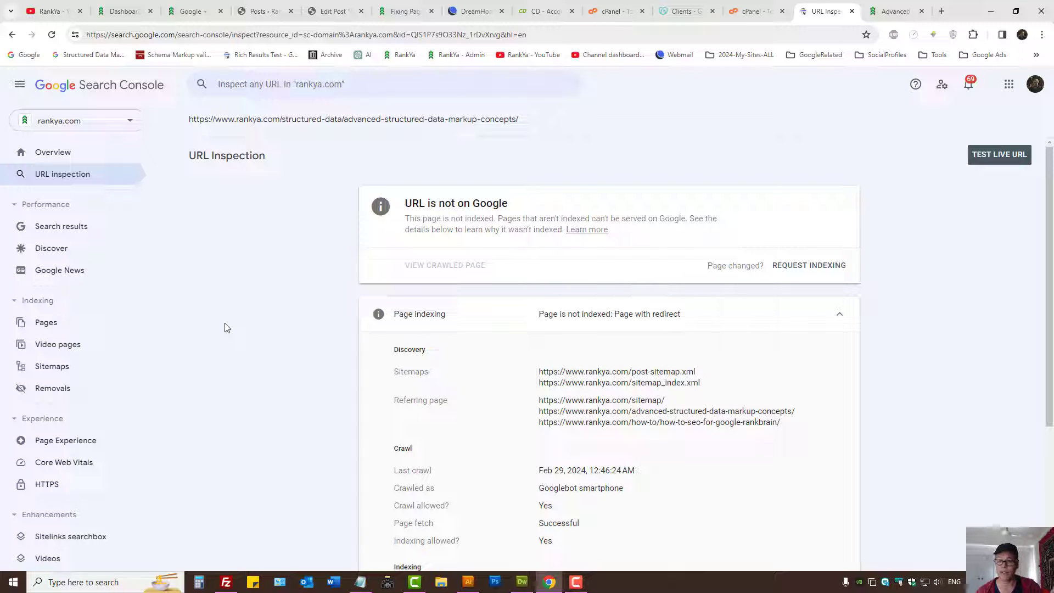
Examine the URL inspection result's Discovery section, highlighting its heading, the listed sitemaps and the referring page entries.
{"action": "scroll", "coordinate": [224, 327], "scroll_direction": "down", "scroll_amount": 3}
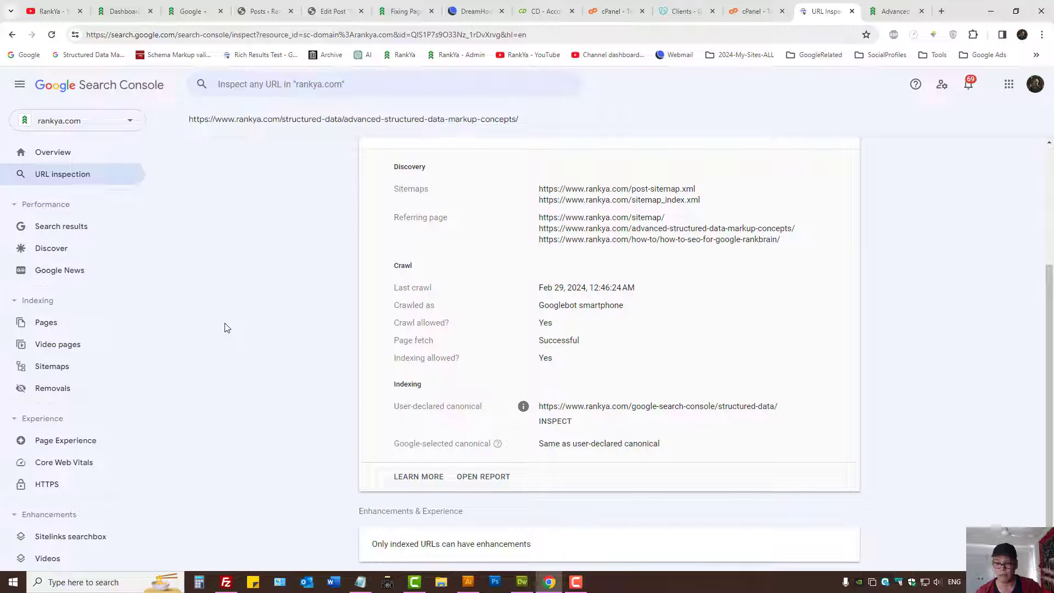
{"action": "scroll", "coordinate": [251, 315], "scroll_direction": "up", "scroll_amount": 3}
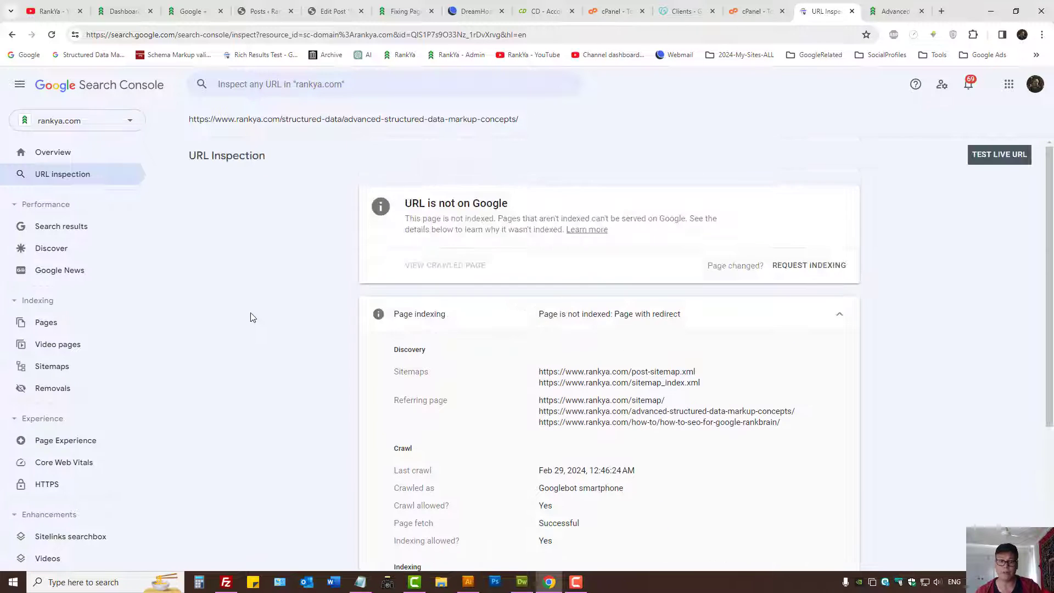
{"action": "scroll", "coordinate": [305, 324], "scroll_direction": "down", "scroll_amount": 3}
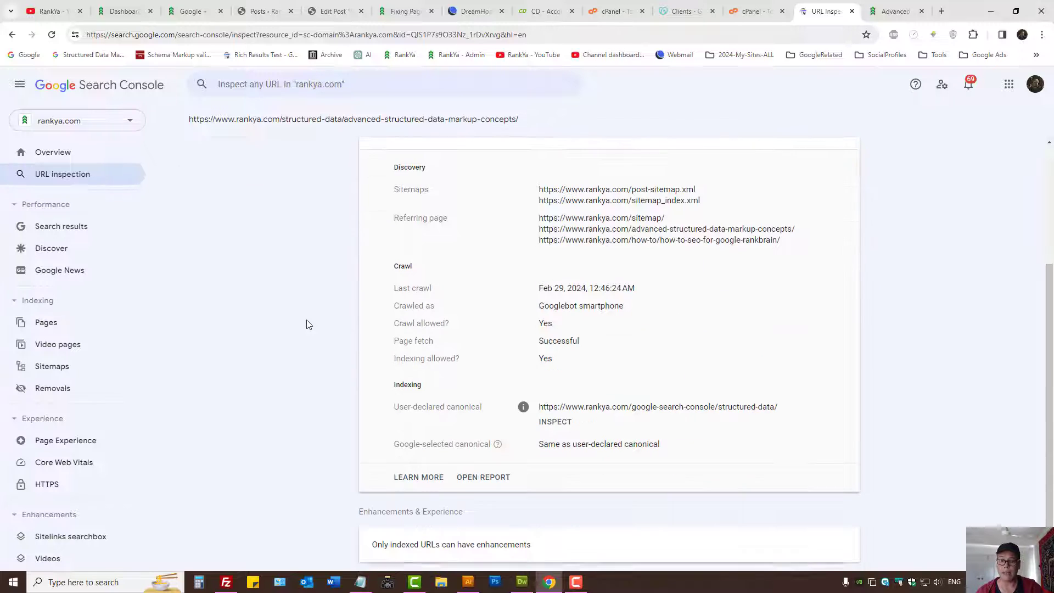
{"action": "left_click_drag", "start_coordinate": [1049, 300], "coordinate": [1052, 250]}
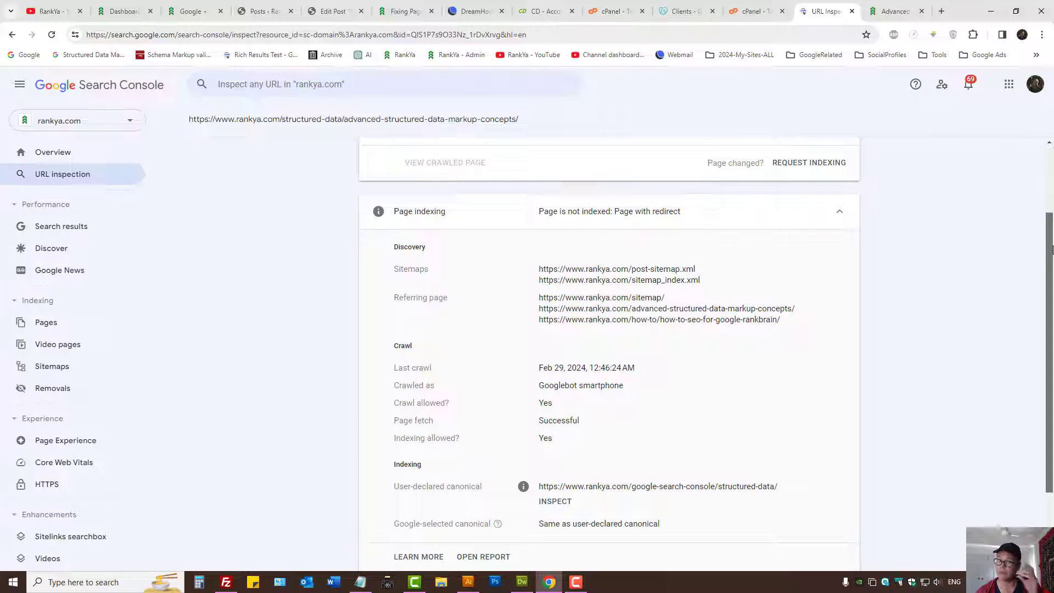
{"action": "double_click", "coordinate": [406, 247]}
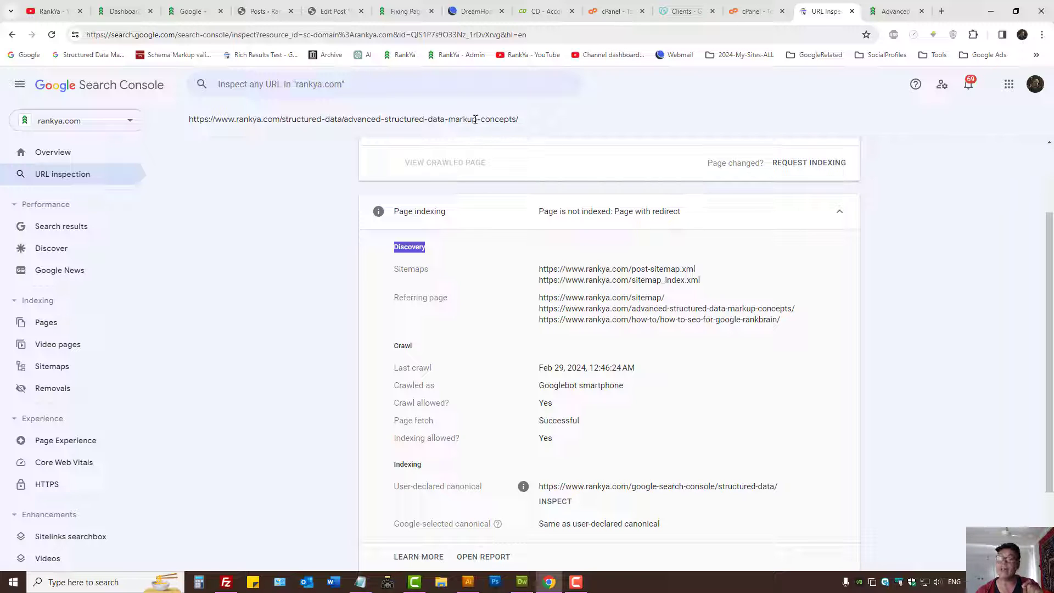
{"action": "left_click_drag", "start_coordinate": [538, 269], "coordinate": [717, 284]}
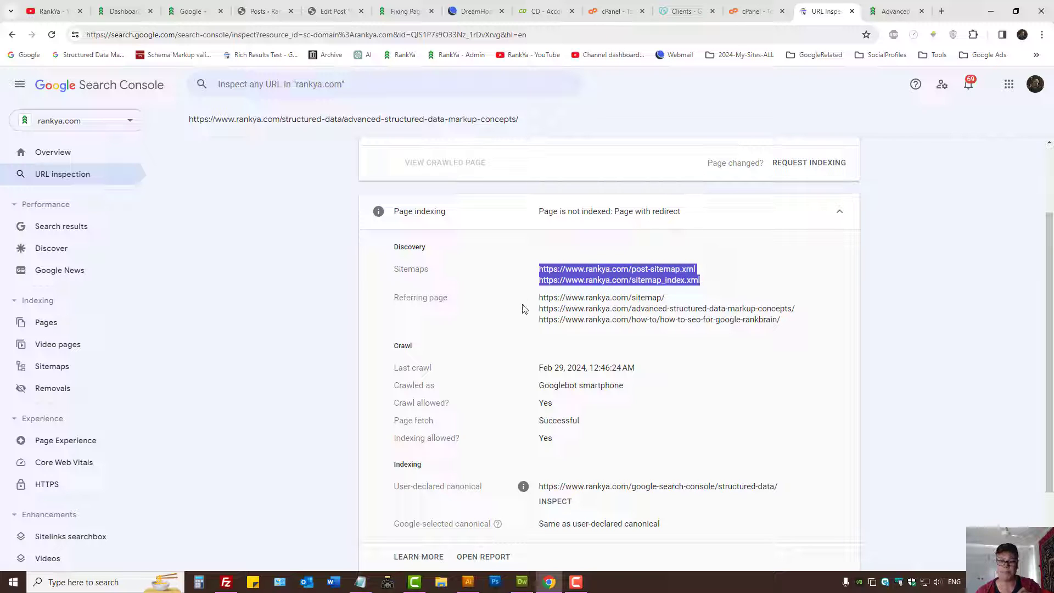
{"action": "left_click", "coordinate": [485, 299]}
{"action": "left_click_drag", "start_coordinate": [395, 297], "coordinate": [676, 308]}
{"action": "left_click", "coordinate": [675, 308]}
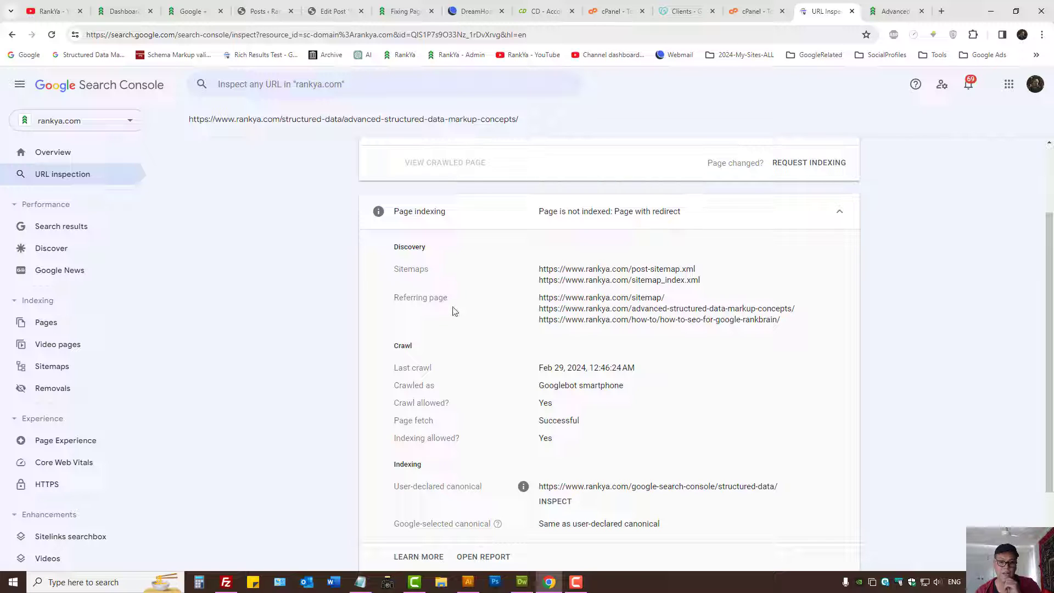
Open the listed post-sitemap.xml in a new browser tab and view its page source.
{"action": "triple_click", "coordinate": [564, 269]}
{"action": "right_click", "coordinate": [583, 270]}
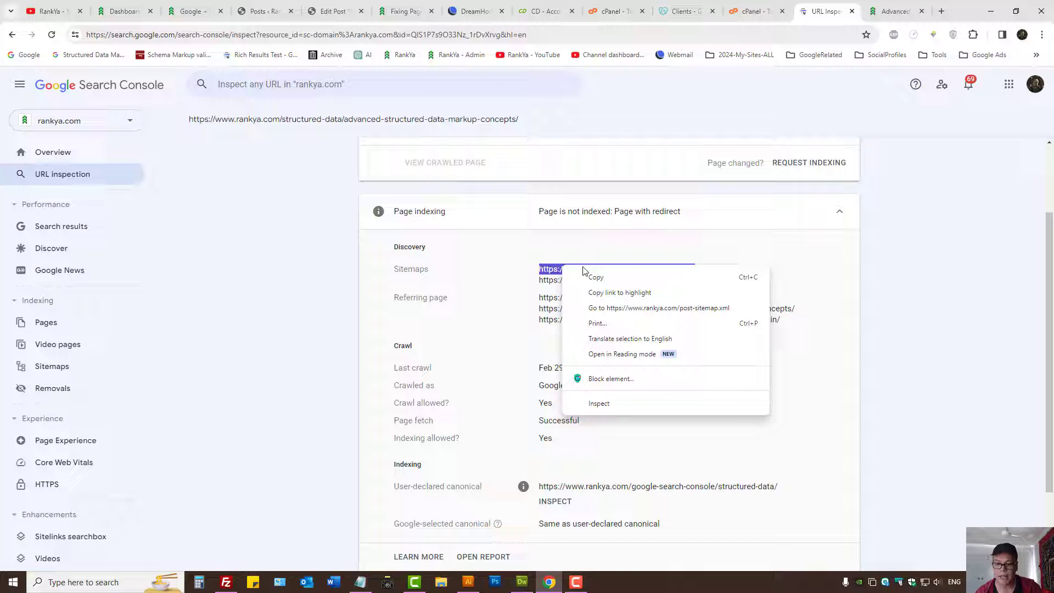
{"action": "left_click", "coordinate": [599, 309]}
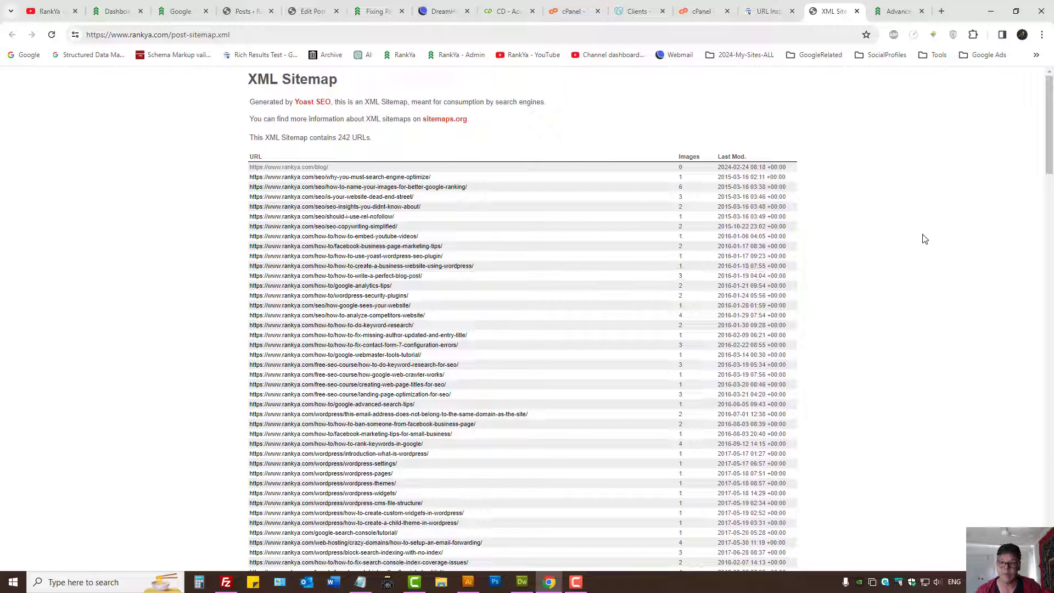
{"action": "key", "text": "ctrl+u"}
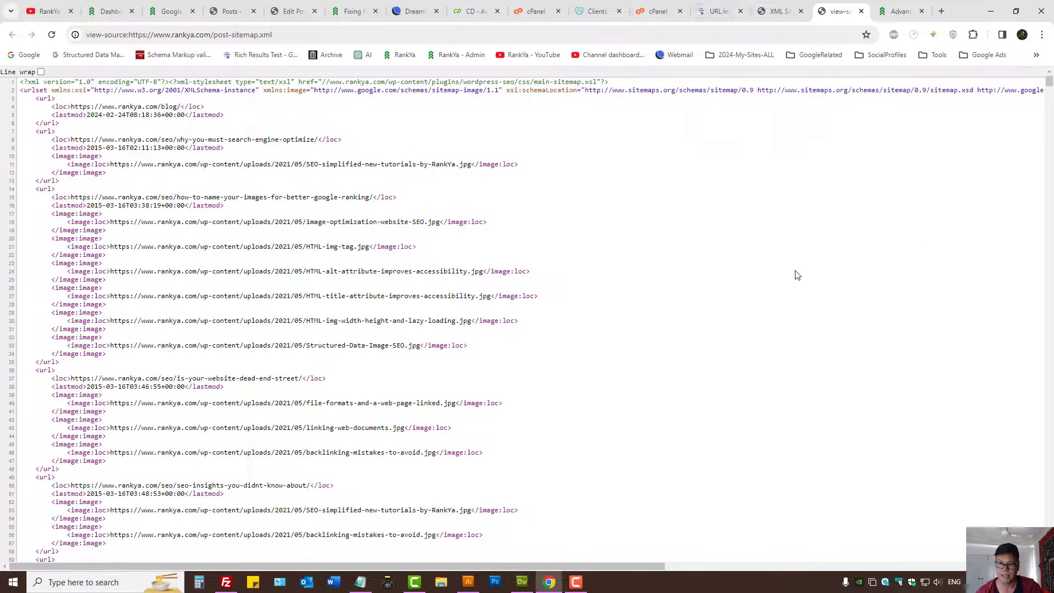
Copy the inspected advanced-structured-data-markup-concepts URL from the URL inspection page and return to the sitemap source.
{"action": "left_click", "coordinate": [715, 10]}
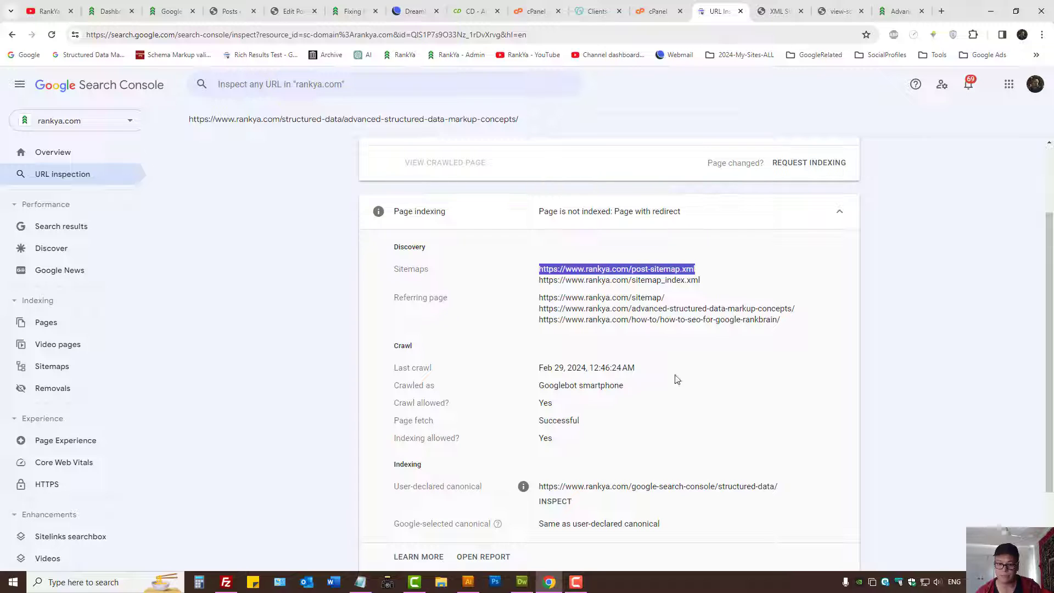
{"action": "triple_click", "coordinate": [437, 118]}
{"action": "right_click", "coordinate": [436, 123]}
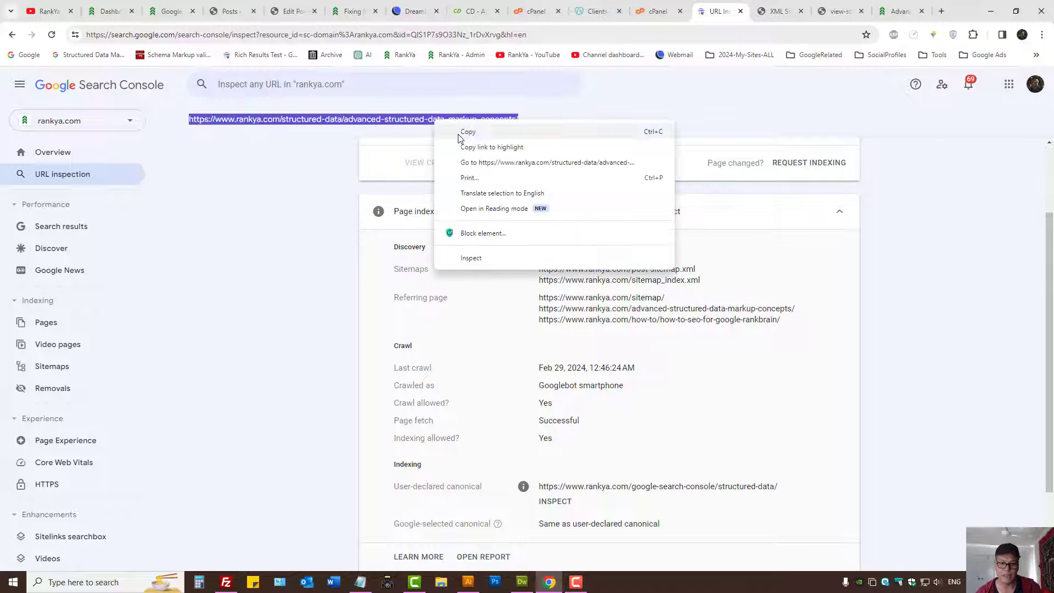
{"action": "left_click", "coordinate": [460, 135]}
{"action": "left_click", "coordinate": [840, 10]}
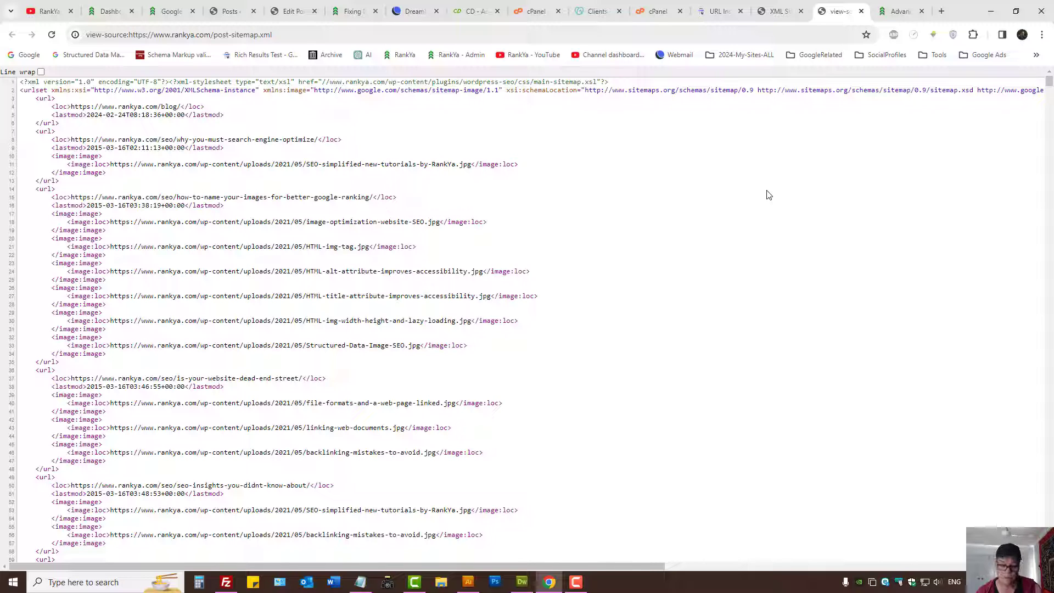
Search the post-sitemap.xml source for the copied advanced-structured-data-markup-concepts URL and highlight the matching loc entry.
{"action": "key", "text": "ctrl+u"}
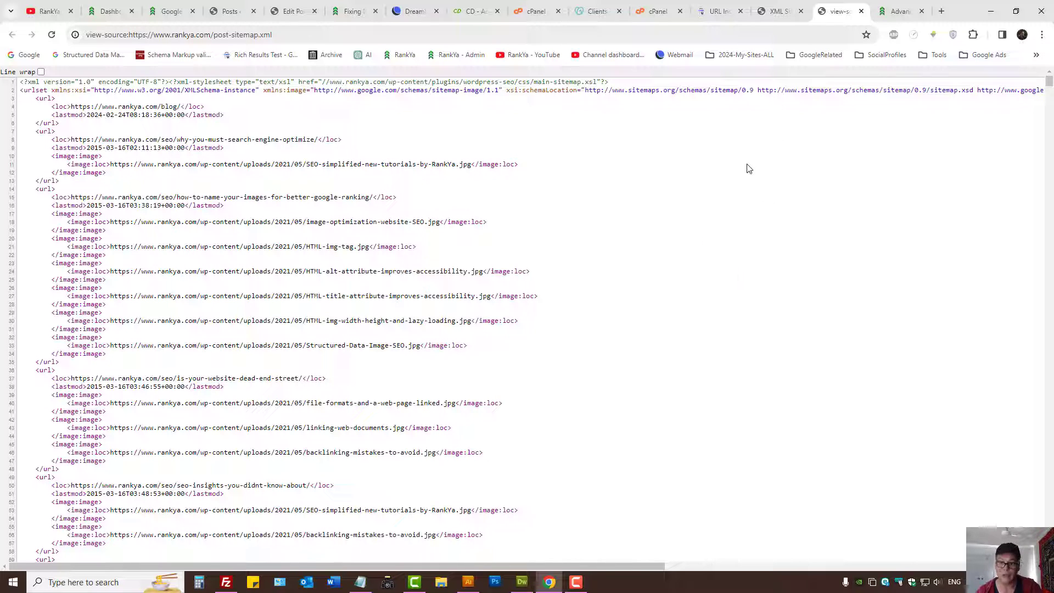
{"action": "left_click", "coordinate": [775, 11]}
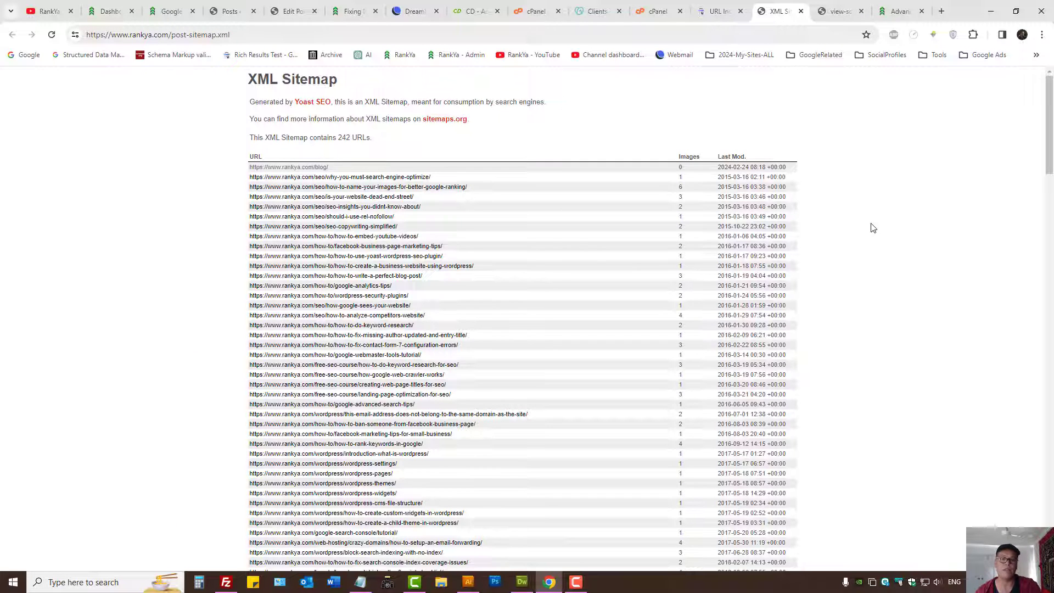
{"action": "left_click", "coordinate": [840, 11]}
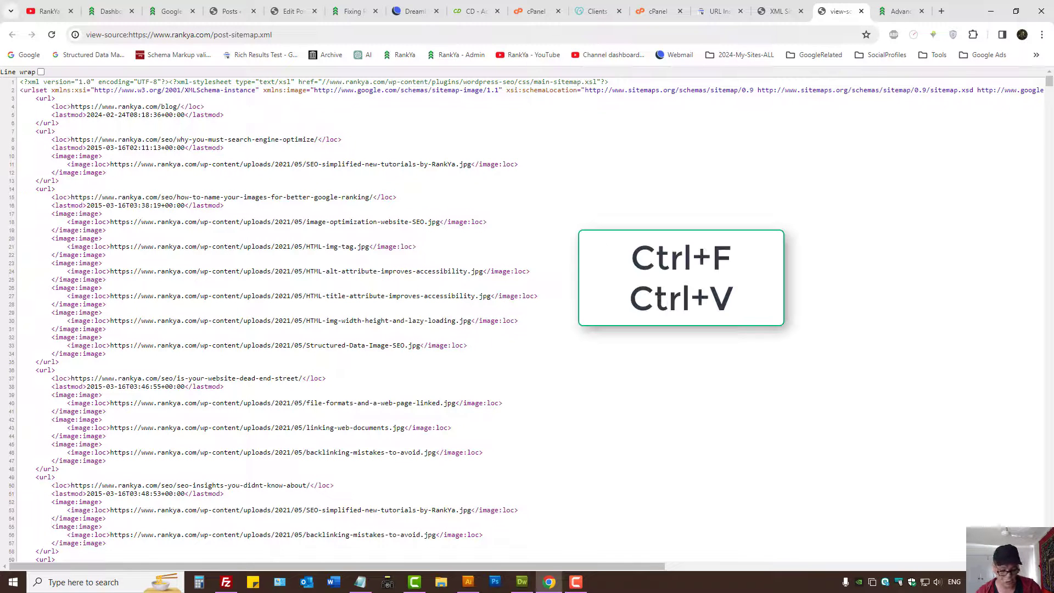
{"action": "key", "text": "ctrl+f"}
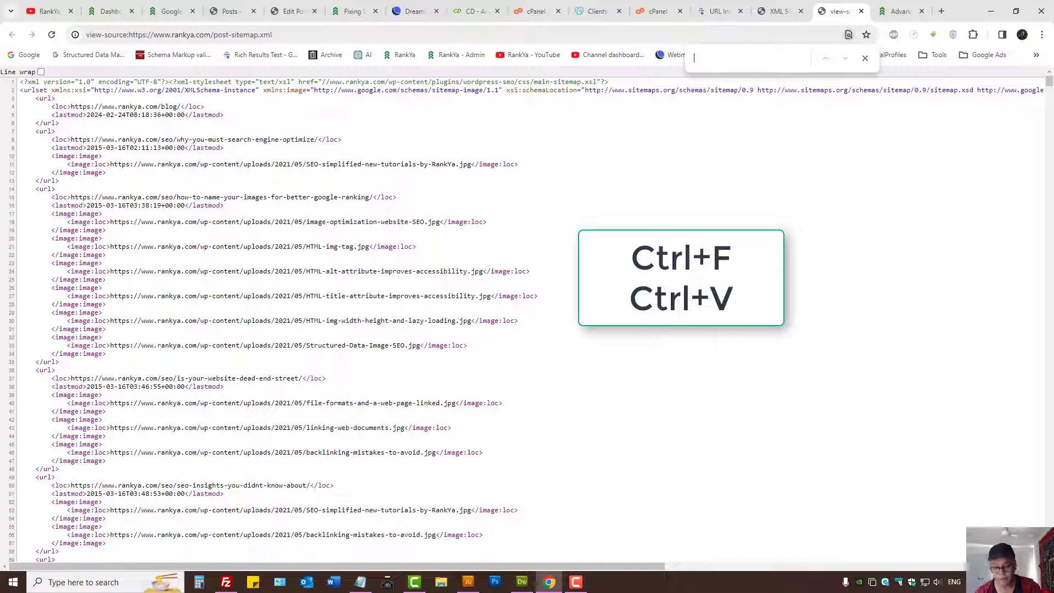
{"action": "key", "text": "ctrl+v"}
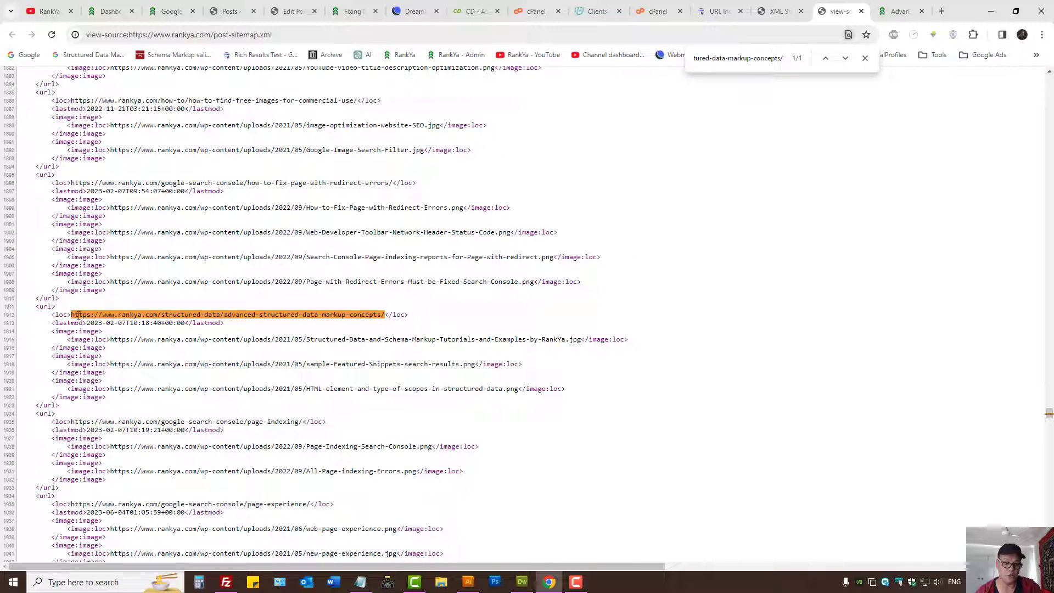
{"action": "left_click_drag", "start_coordinate": [70, 314], "coordinate": [386, 314]}
{"action": "left_click", "coordinate": [641, 306]}
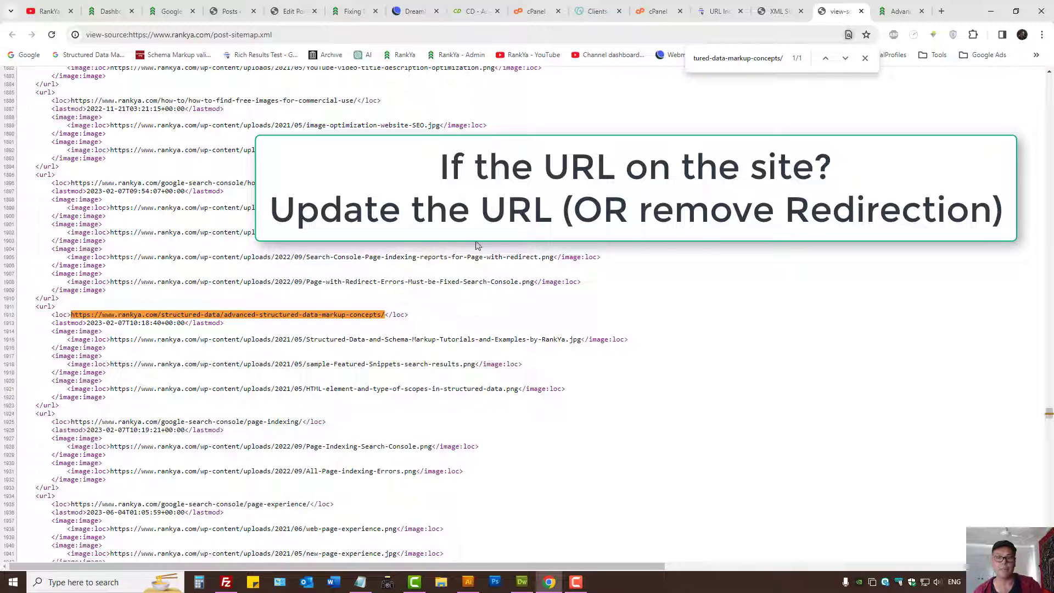
Glance at the redirect guide post, return to the URL inspection and highlight the advanced-structured-data-markup-concepts referring page.
{"action": "left_click", "coordinate": [354, 11]}
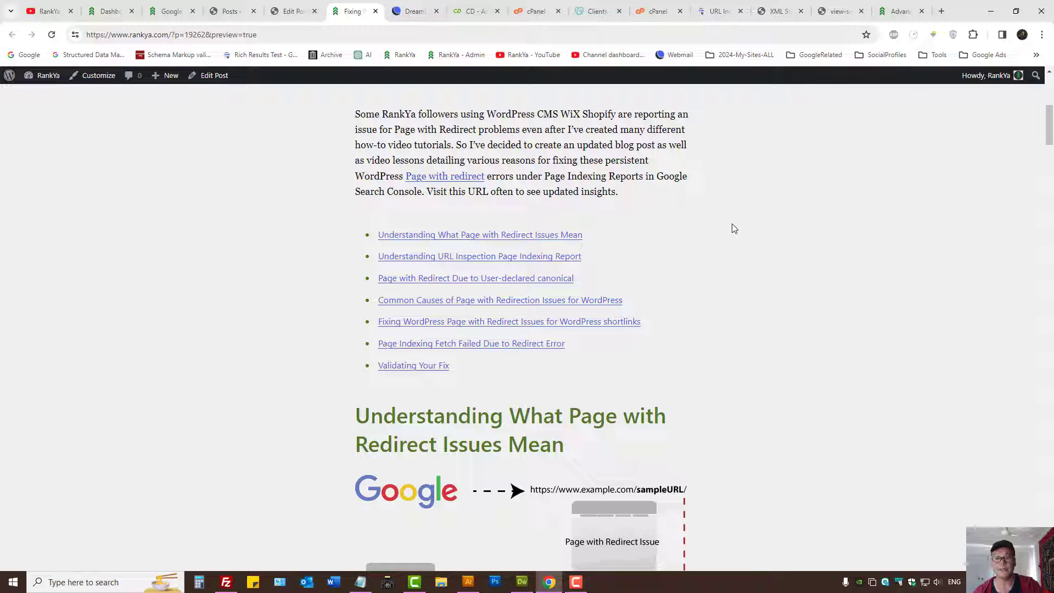
{"action": "left_click", "coordinate": [716, 11]}
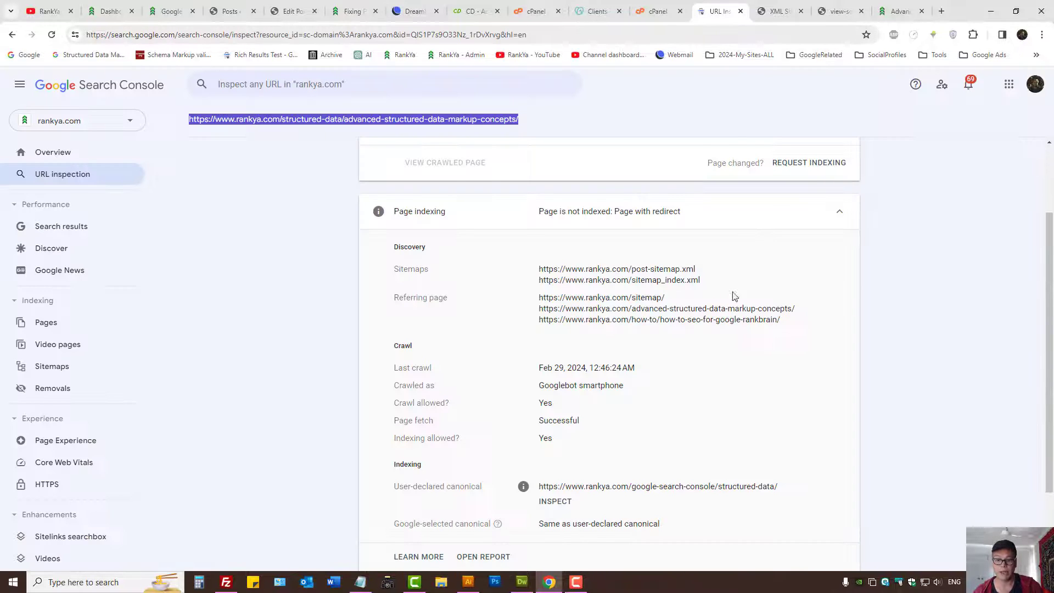
{"action": "left_click", "coordinate": [560, 309]}
{"action": "triple_click", "coordinate": [561, 311]}
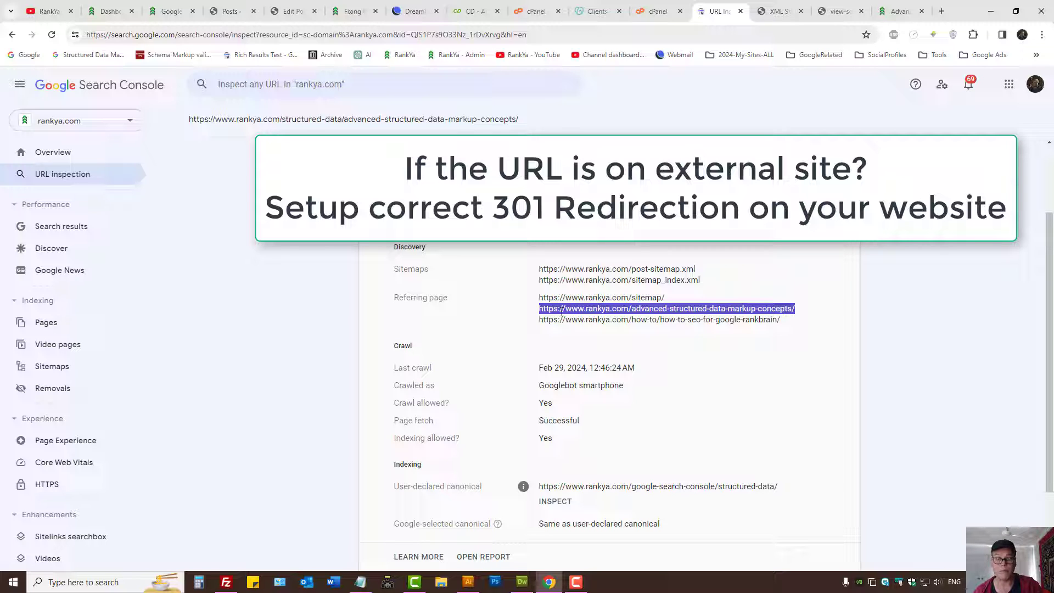
Check the Crawl section of the inspection result, highlighting its heading and the Page fetch label and status.
{"action": "double_click", "coordinate": [398, 346]}
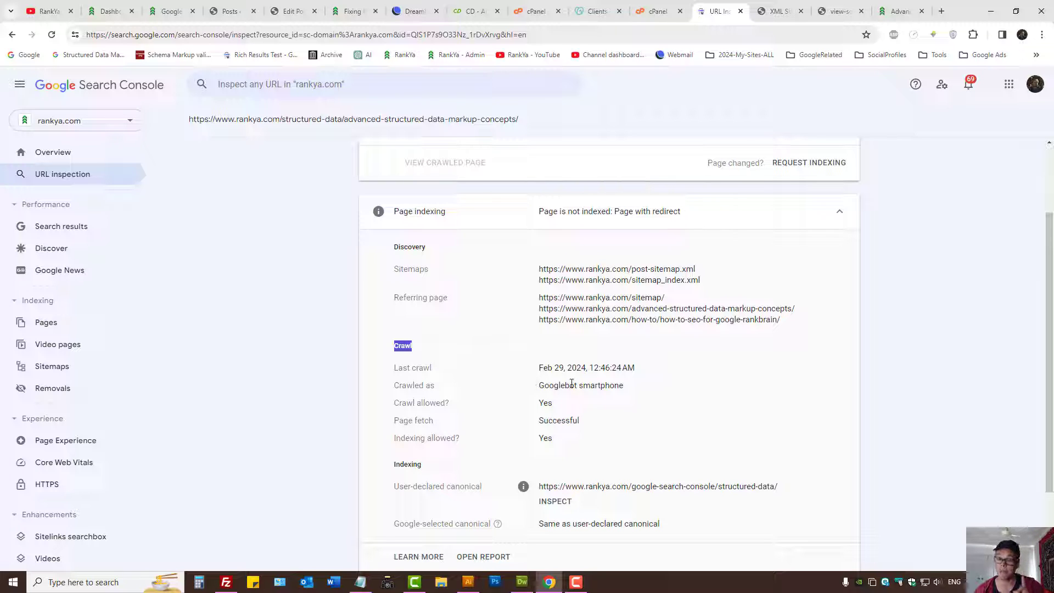
{"action": "left_click", "coordinate": [417, 405]}
{"action": "left_click_drag", "start_coordinate": [394, 420], "coordinate": [433, 420]}
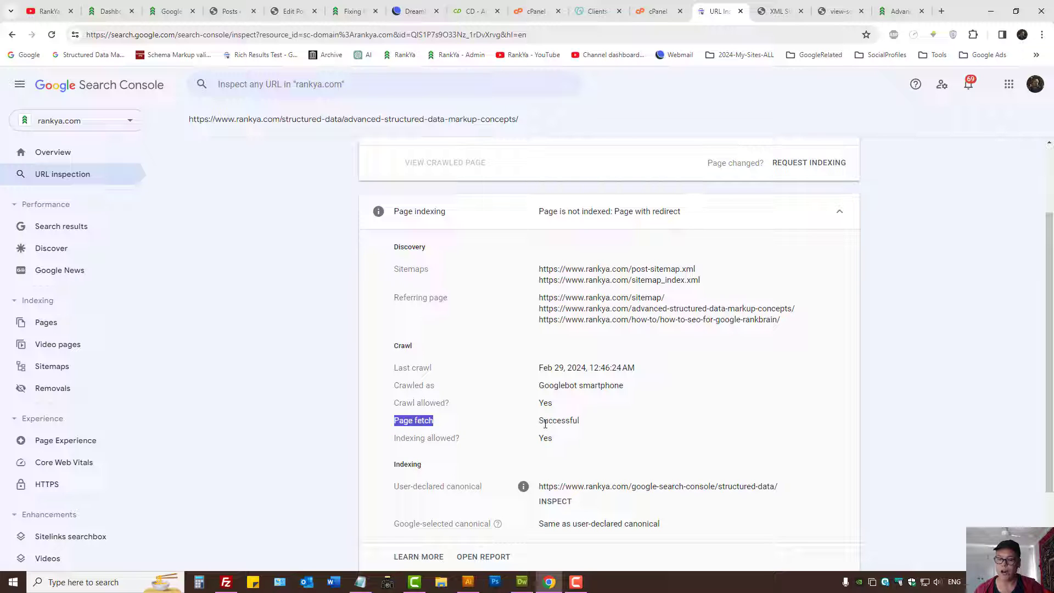
{"action": "left_click_drag", "start_coordinate": [540, 421], "coordinate": [580, 421]}
Read the Crawl section of the redirect guide post, then return to the URL inspection and highlight its Crawl heading.
{"action": "left_click", "coordinate": [351, 11]}
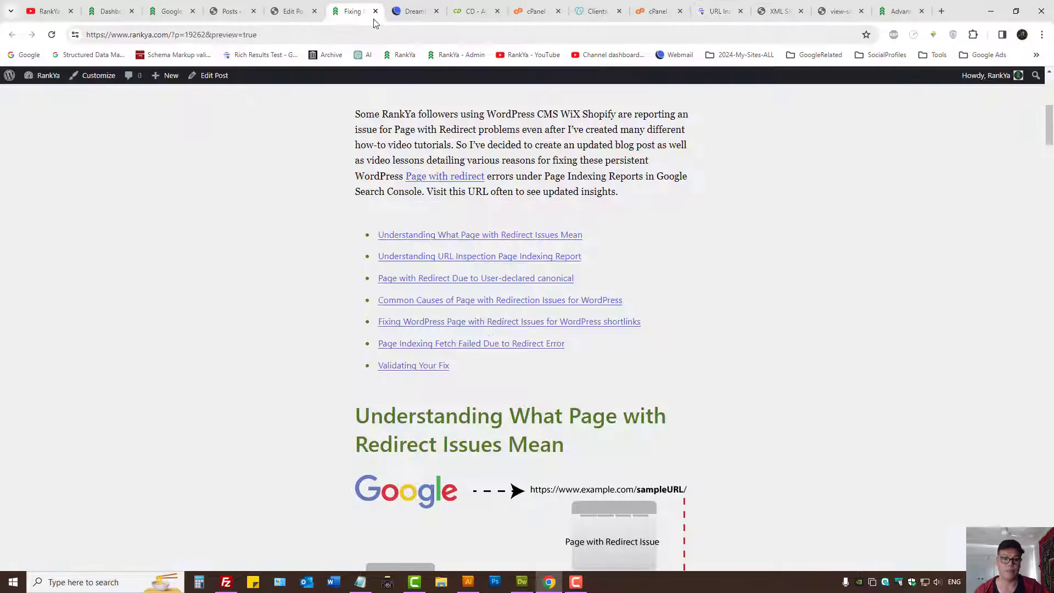
{"action": "scroll", "coordinate": [479, 380], "scroll_direction": "down", "scroll_amount": 10}
{"action": "scroll", "coordinate": [479, 379], "scroll_direction": "down", "scroll_amount": 10}
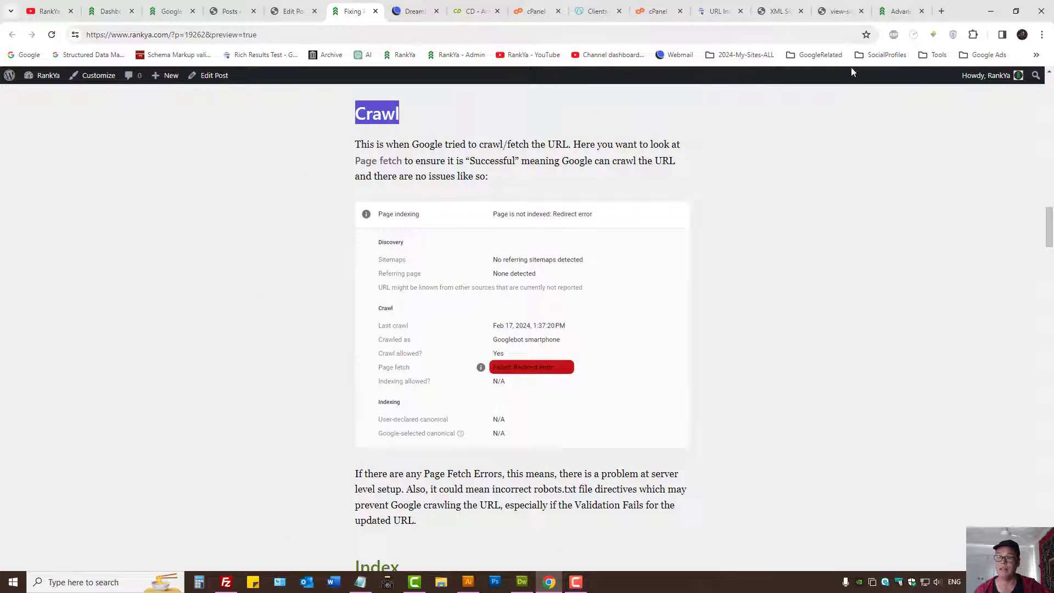
{"action": "left_click", "coordinate": [719, 7]}
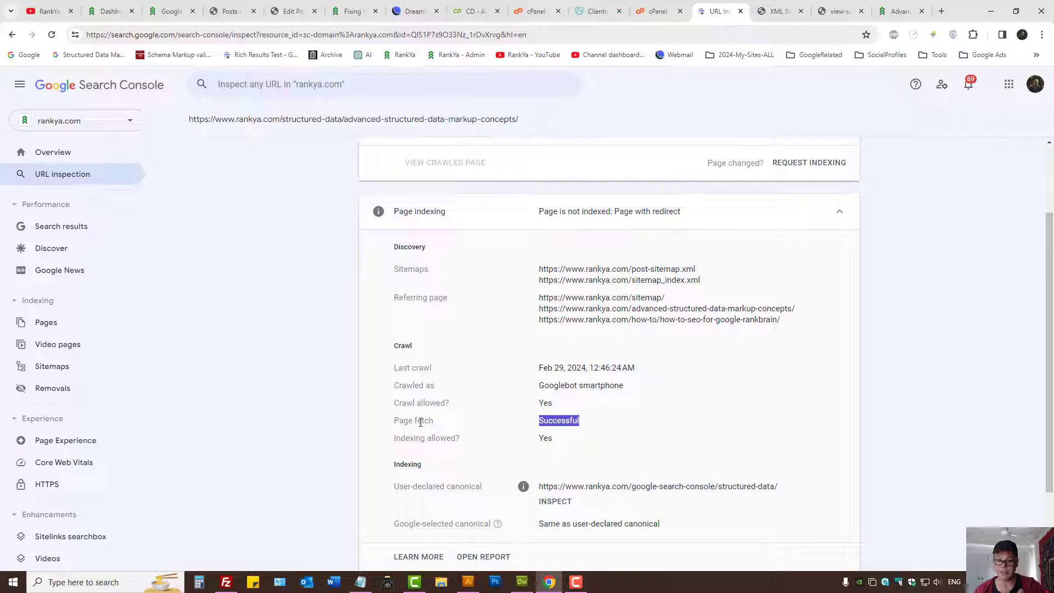
{"action": "double_click", "coordinate": [403, 346]}
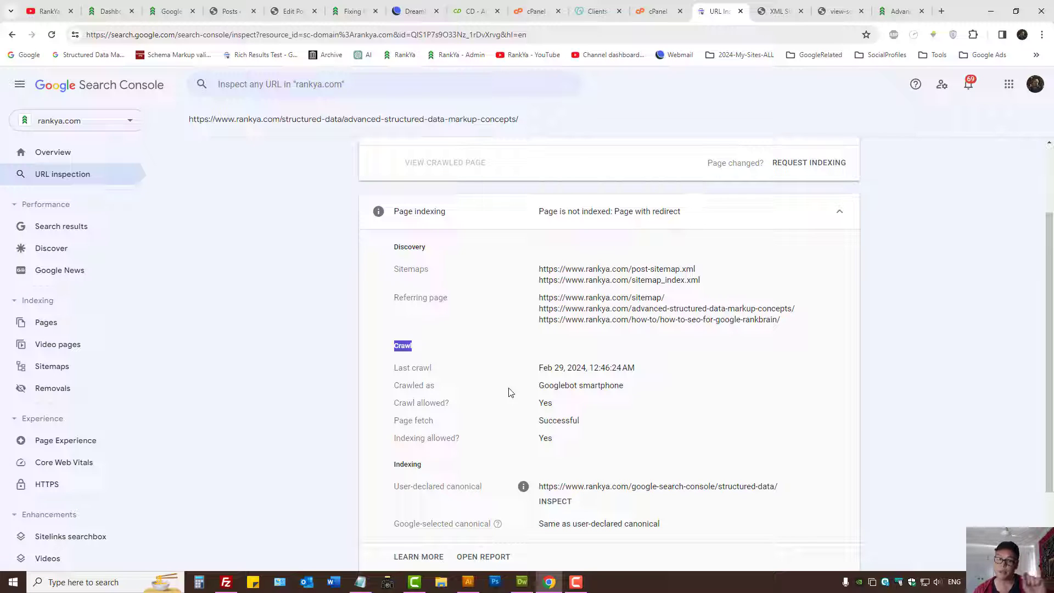
Check the Indexing section of the inspection result, highlighting its heading and the User-declared canonical label.
{"action": "scroll", "coordinate": [540, 354], "scroll_direction": "down", "scroll_amount": 2}
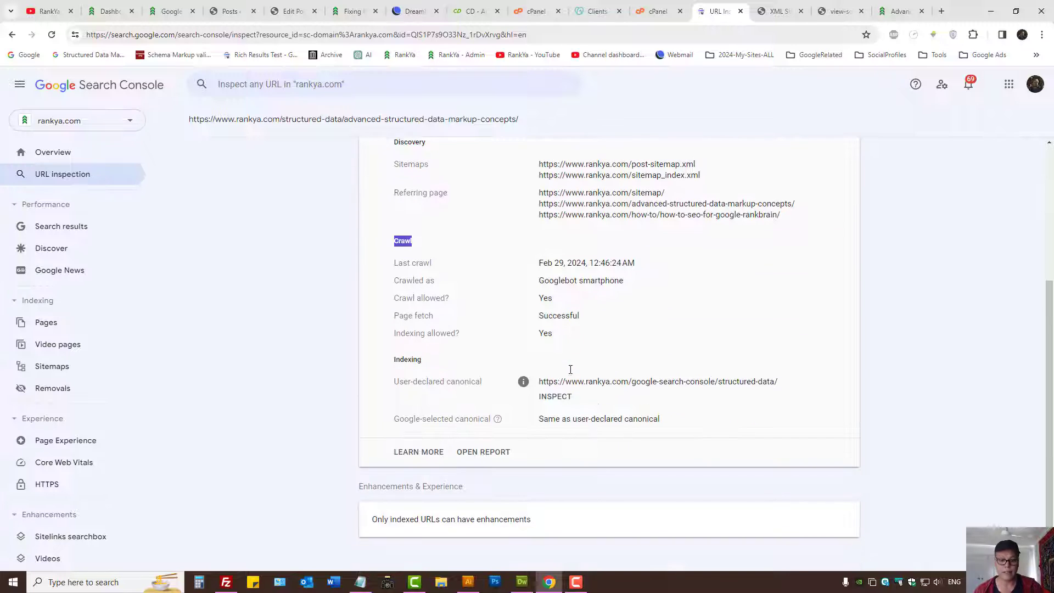
{"action": "left_click", "coordinate": [407, 361]}
{"action": "double_click", "coordinate": [407, 360]}
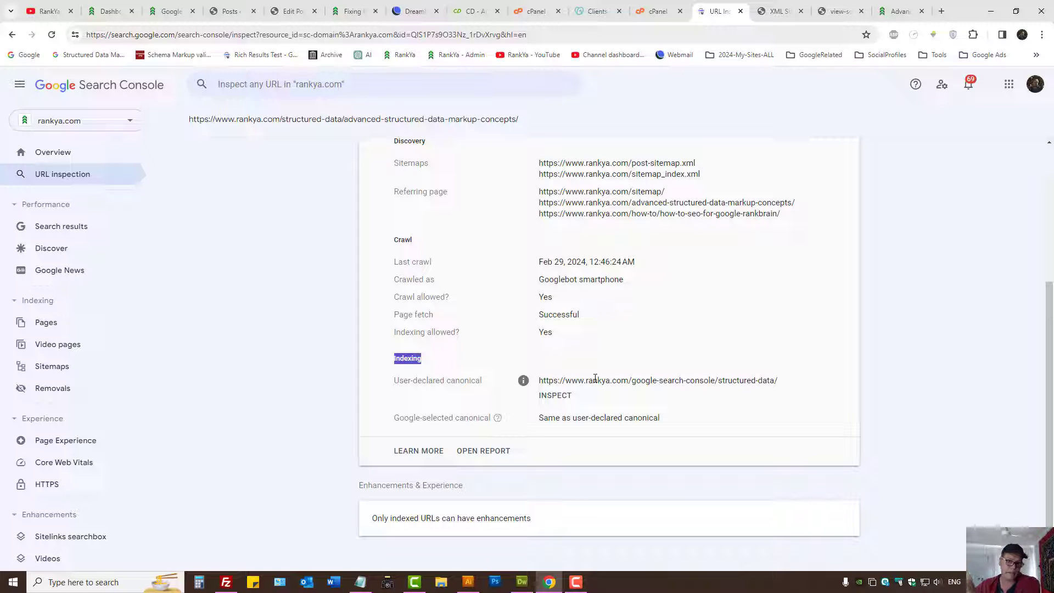
{"action": "triple_click", "coordinate": [399, 380]}
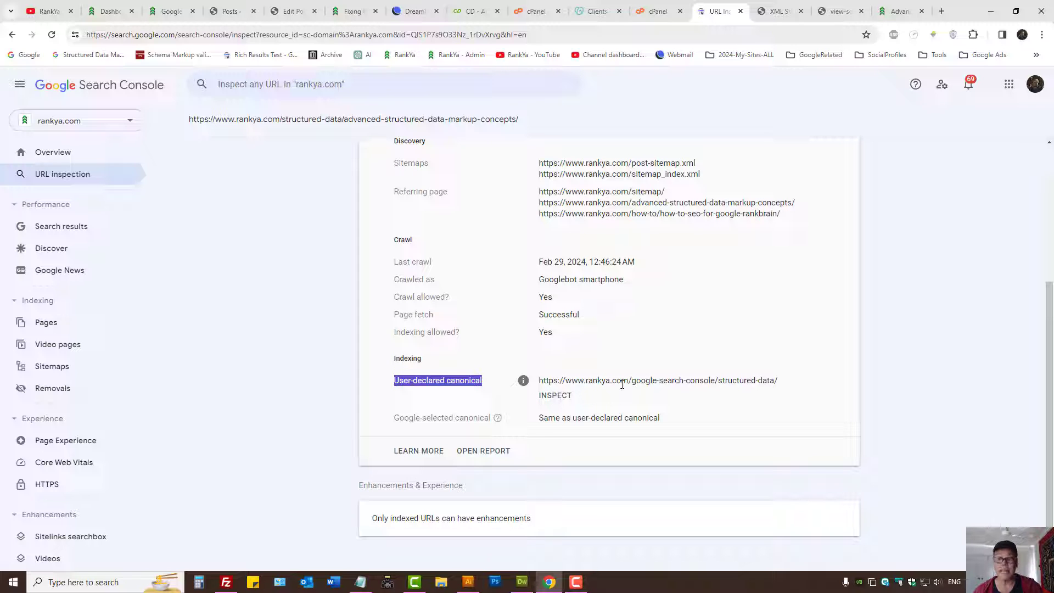
Compare the inspected URL with the user-declared canonical, highlighting the URL and the User-declared canonical label.
{"action": "scroll", "coordinate": [631, 378], "scroll_direction": "up", "scroll_amount": 4}
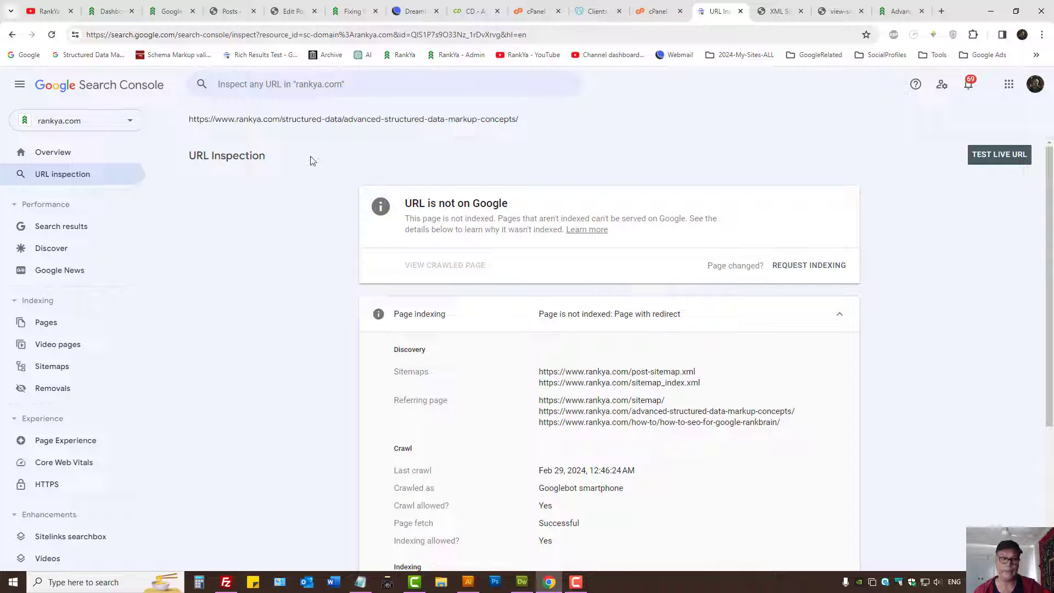
{"action": "triple_click", "coordinate": [313, 119]}
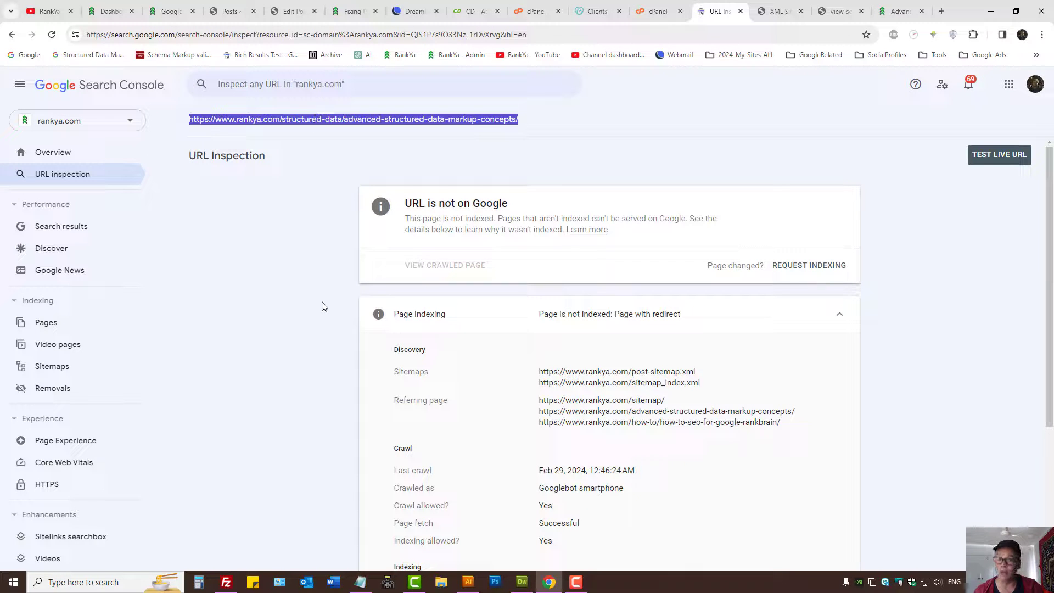
{"action": "scroll", "coordinate": [323, 307], "scroll_direction": "down", "scroll_amount": 4}
{"action": "left_click", "coordinate": [403, 380]}
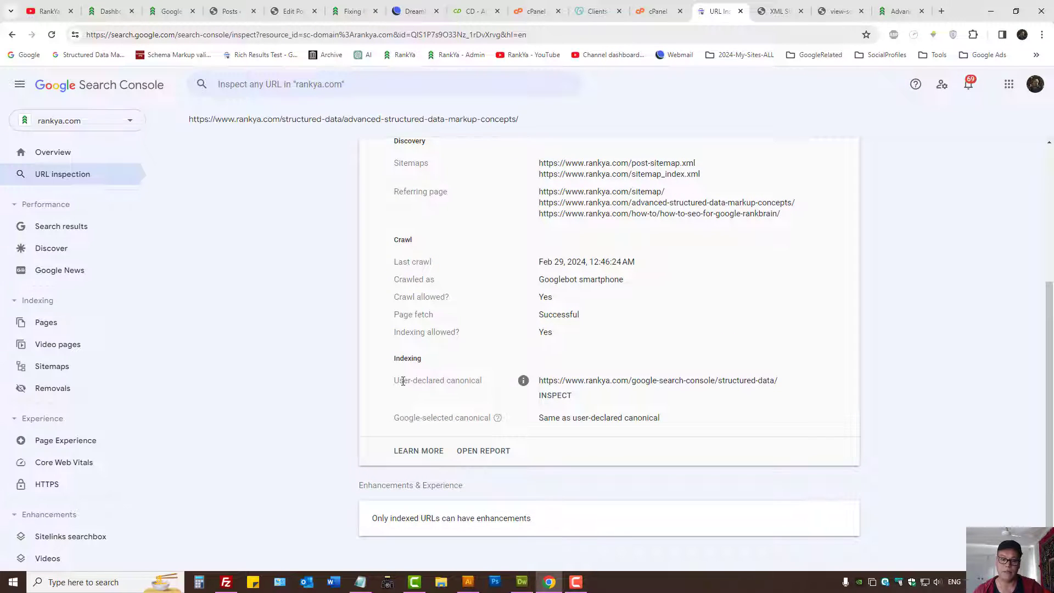
{"action": "triple_click", "coordinate": [403, 381]}
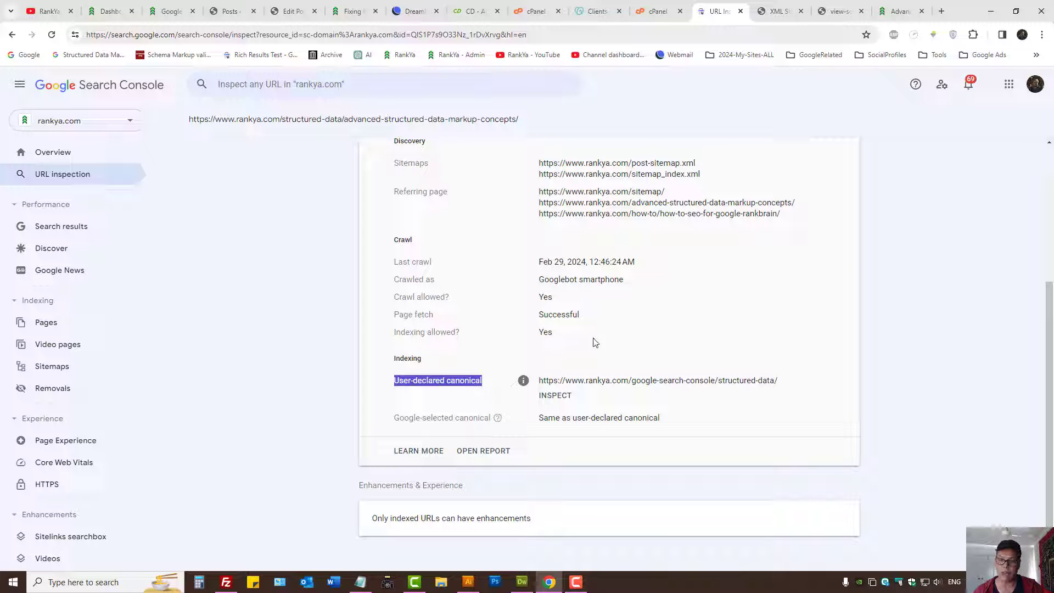
Highlight the user-declared canonical URL and the inspected URL in turn to compare the two addresses.
{"action": "triple_click", "coordinate": [546, 380]}
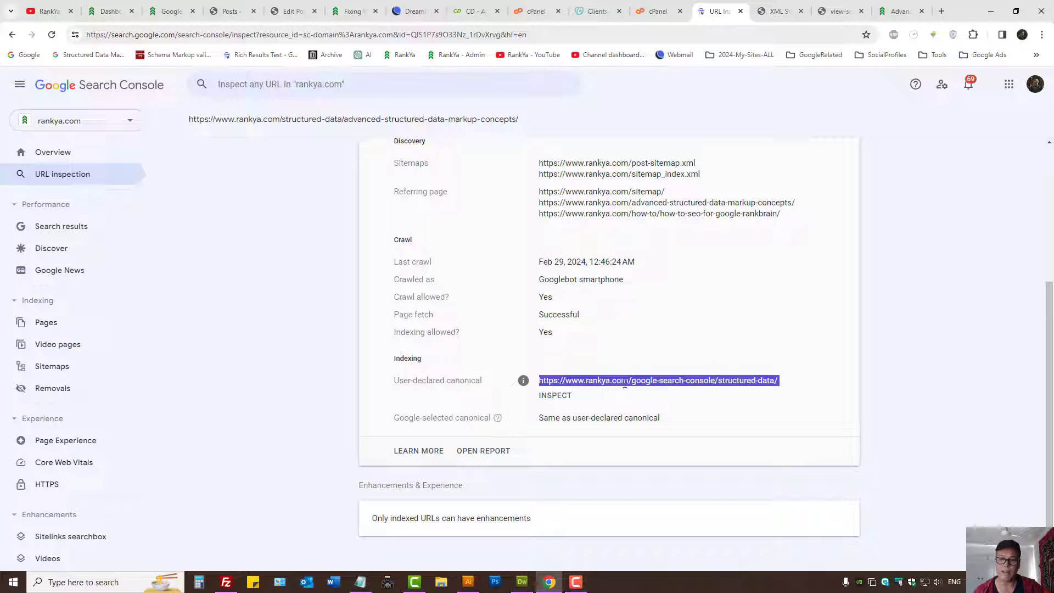
{"action": "left_click", "coordinate": [378, 122]}
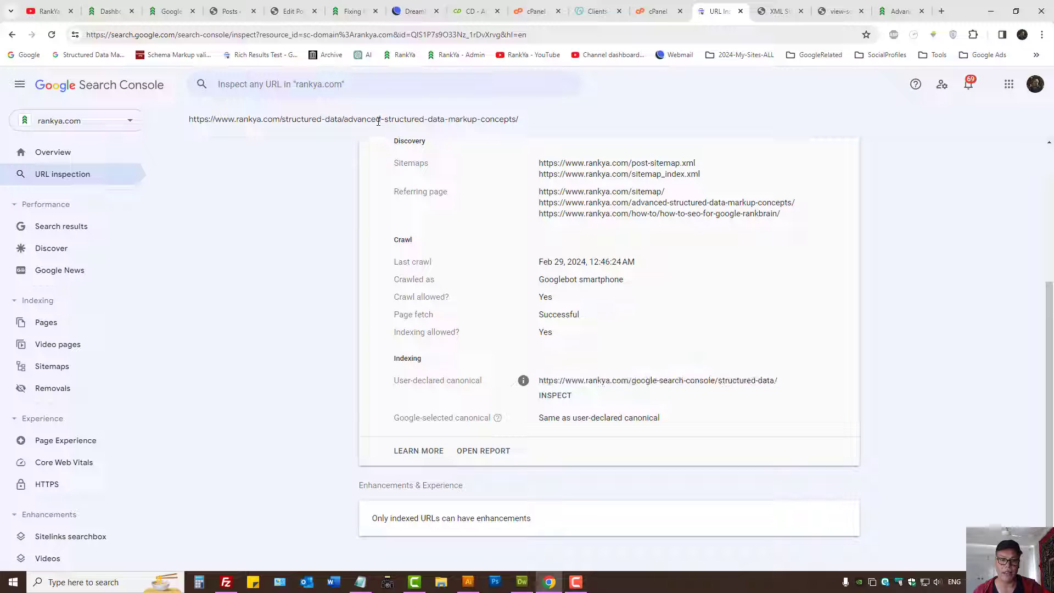
{"action": "triple_click", "coordinate": [379, 122]}
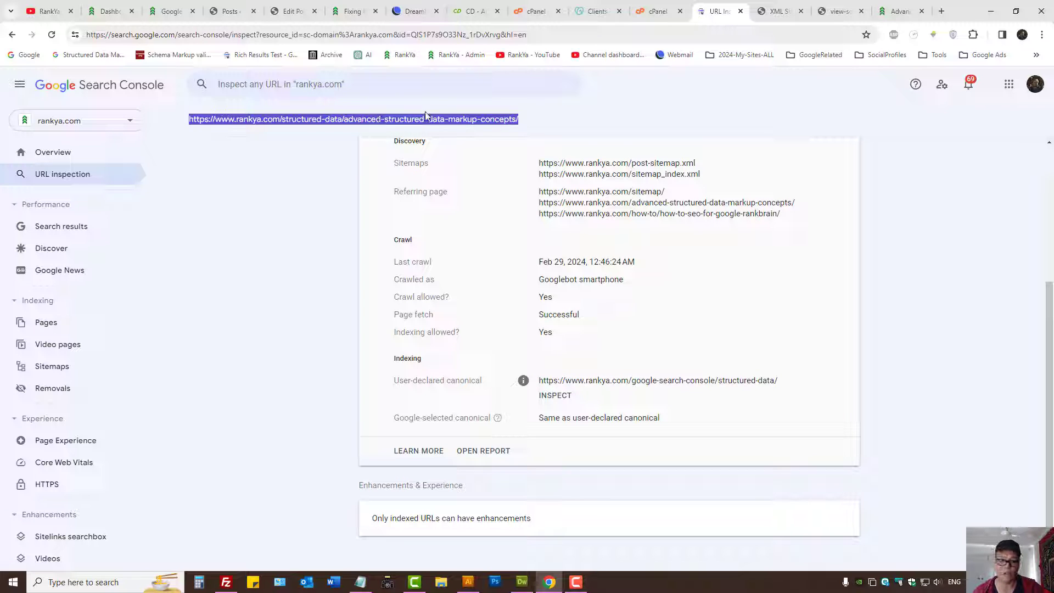
{"action": "left_click", "coordinate": [584, 380]}
{"action": "triple_click", "coordinate": [584, 380]}
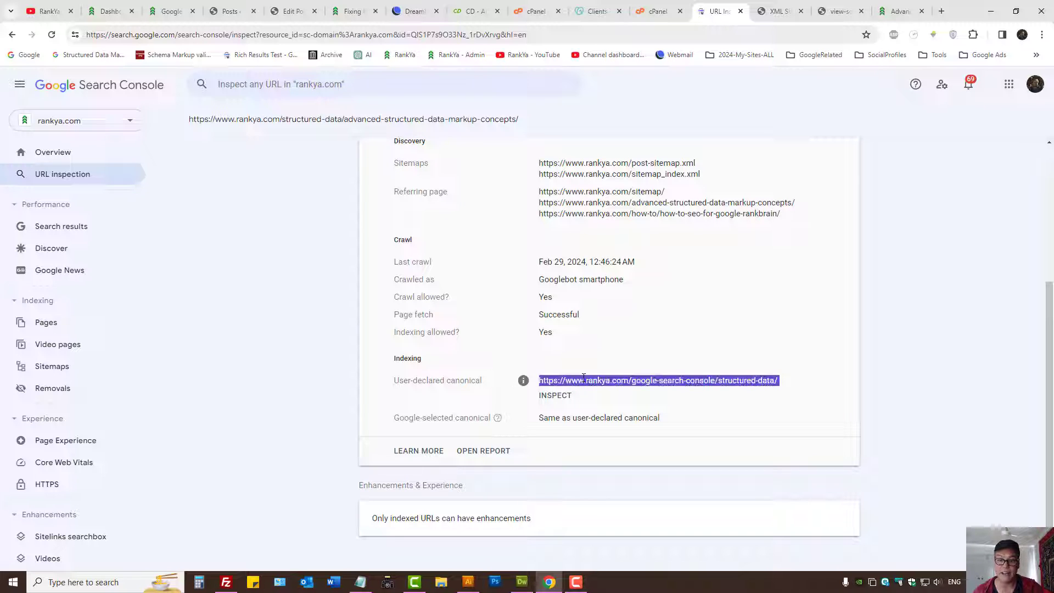
Open the user-declared canonical URL as a live page, then return to the URL inspection and highlight the Google-selected canonical label.
{"action": "right_click", "coordinate": [584, 378]}
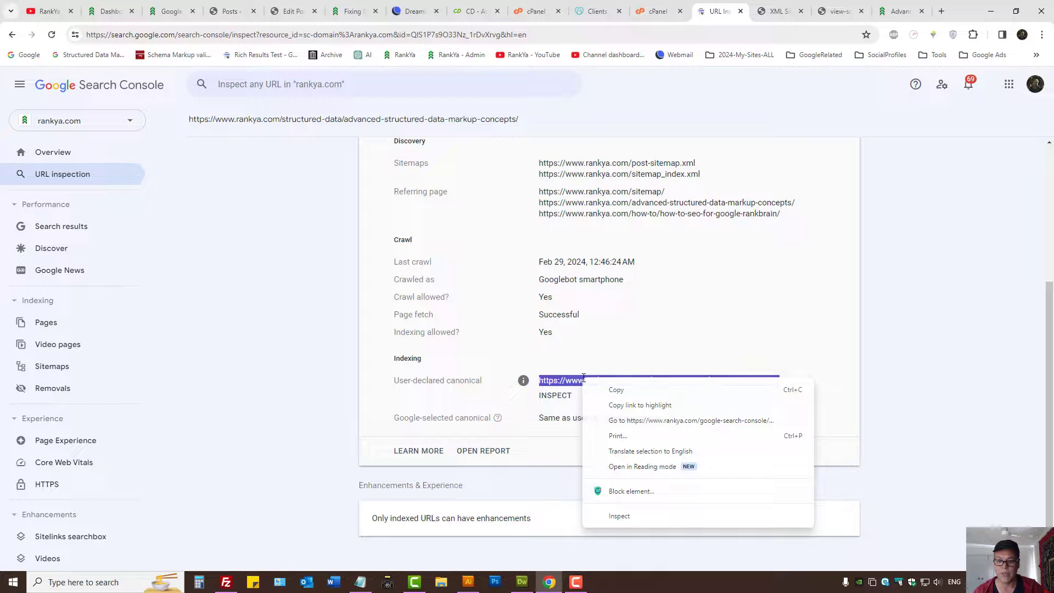
{"action": "left_click", "coordinate": [631, 419]}
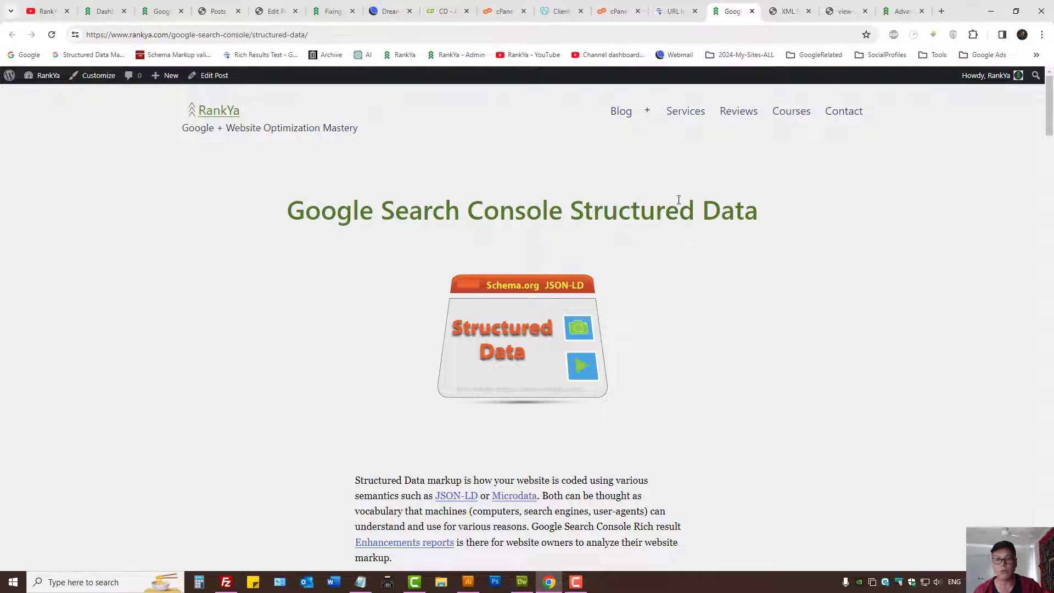
{"action": "left_click", "coordinate": [665, 5]}
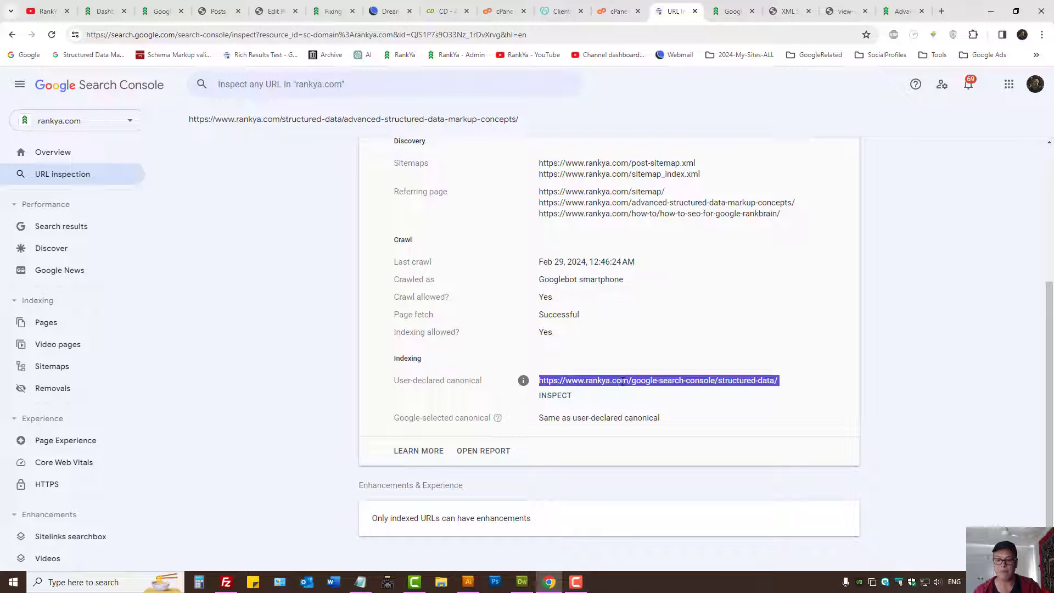
{"action": "left_click", "coordinate": [741, 6]}
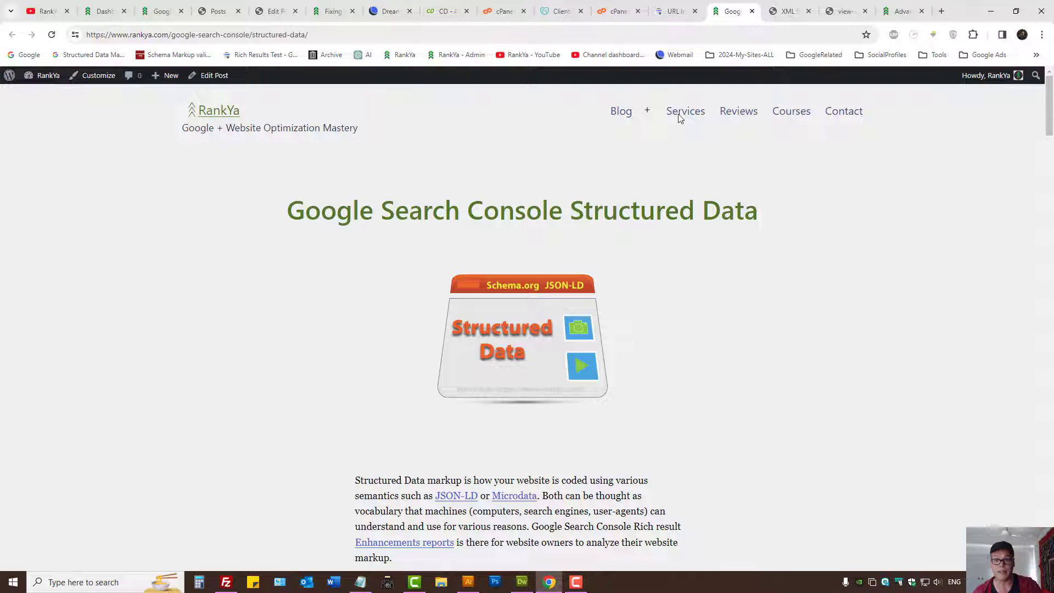
{"action": "left_click", "coordinate": [675, 11]}
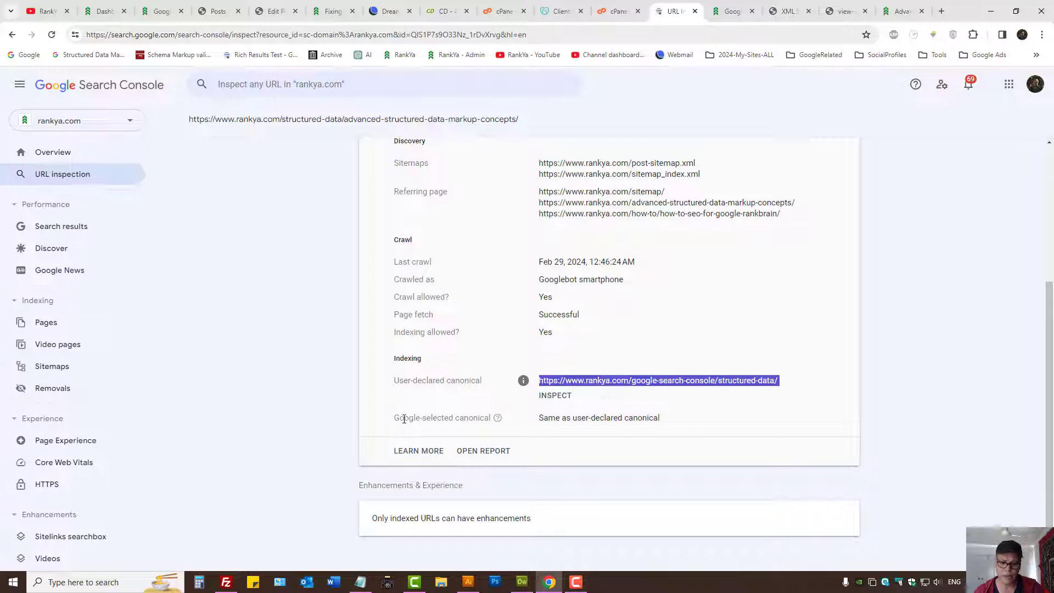
{"action": "triple_click", "coordinate": [420, 419]}
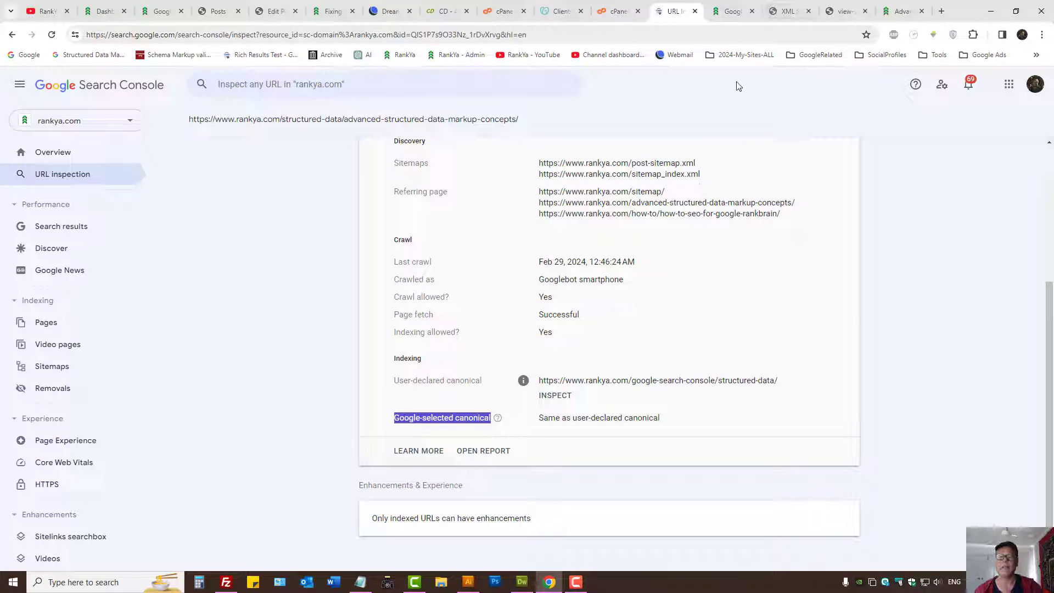
View the source code of the Google Search Console Structured Data page and find "canon", highlighting the canonical link tag.
{"action": "left_click", "coordinate": [734, 11]}
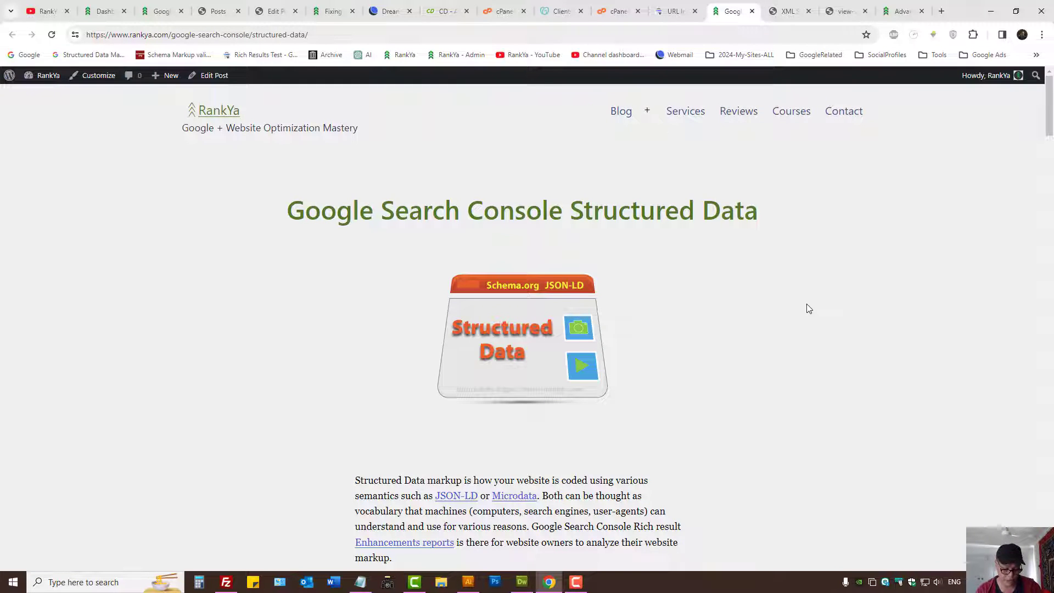
{"action": "key", "text": "ctrl+u"}
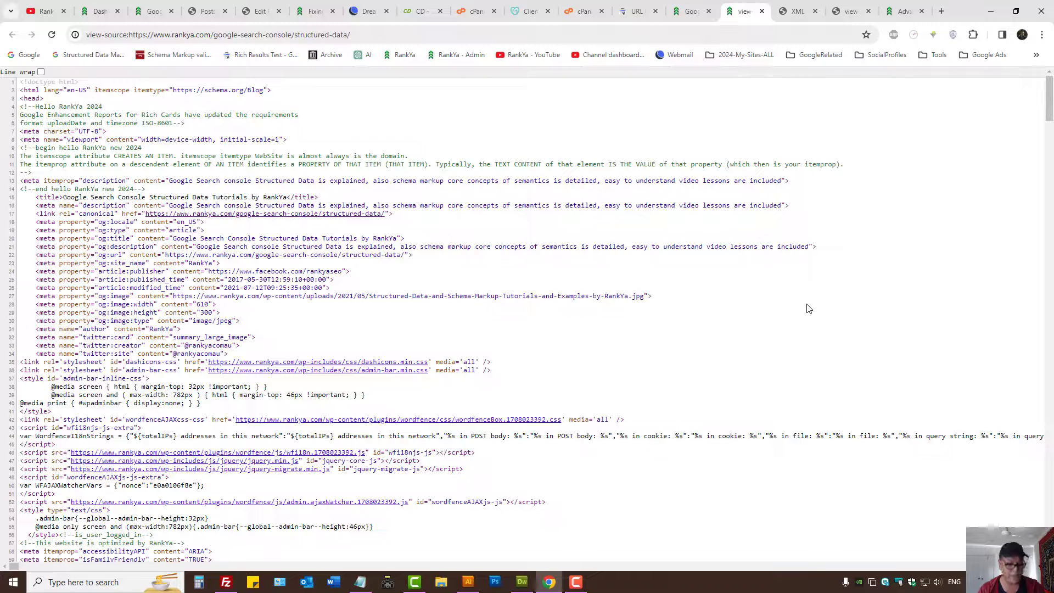
{"action": "key", "text": "ctrl+f"}
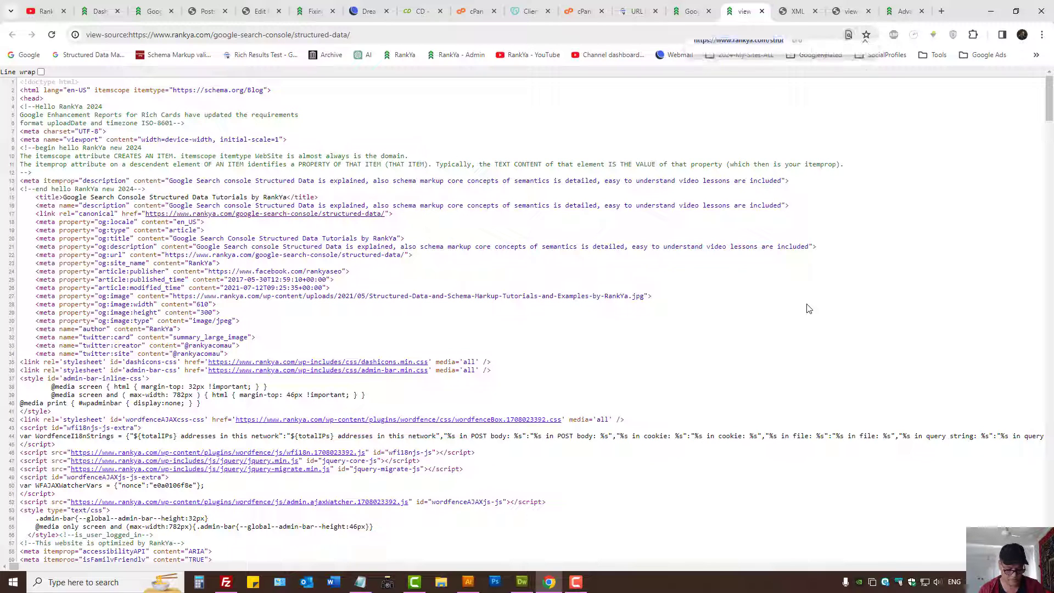
{"action": "type", "text": "canon"}
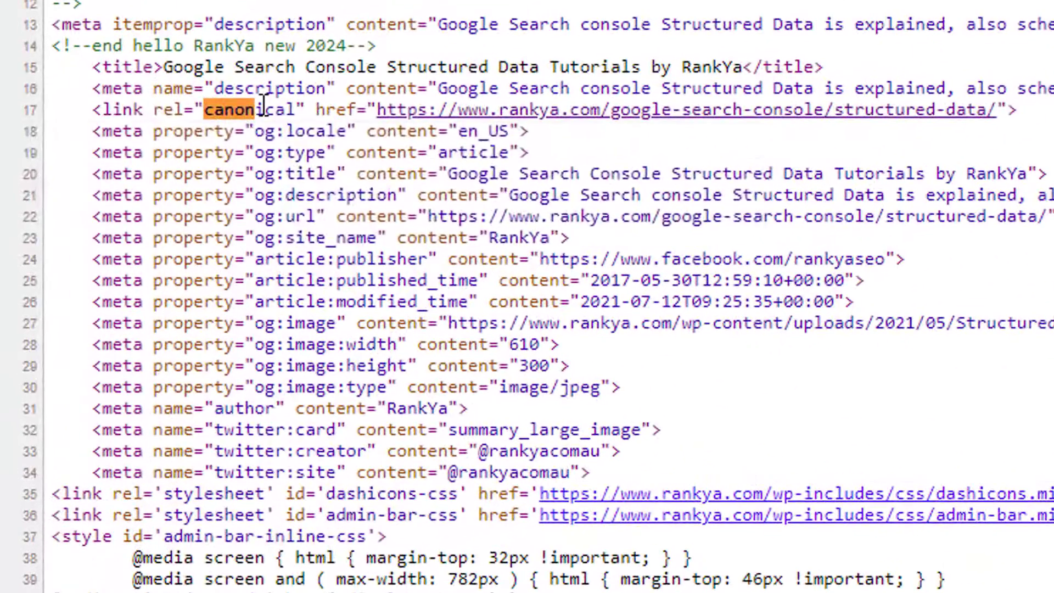
{"action": "double_click", "coordinate": [101, 213]}
{"action": "triple_click", "coordinate": [264, 104]}
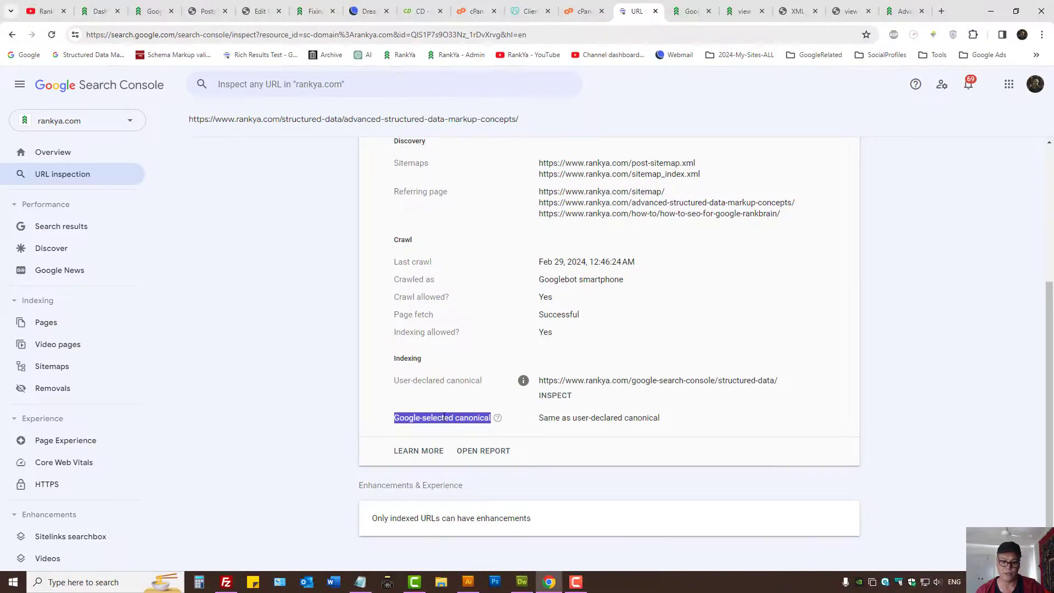
Compare the inspection's user-declared canonical label and URL with the canonical link tag in the page source.
{"action": "triple_click", "coordinate": [420, 380]}
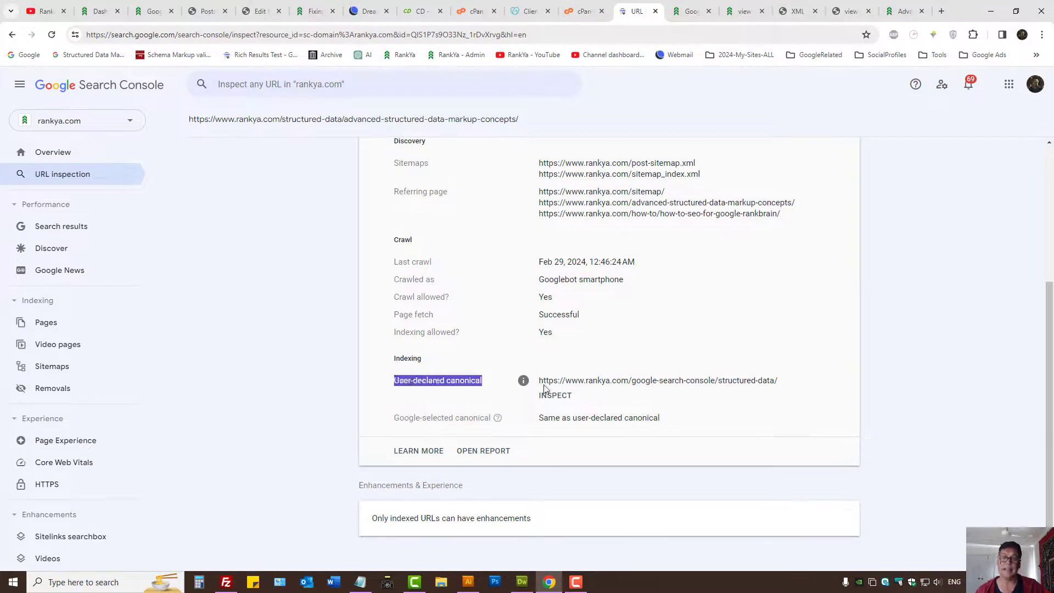
{"action": "left_click", "coordinate": [738, 8]}
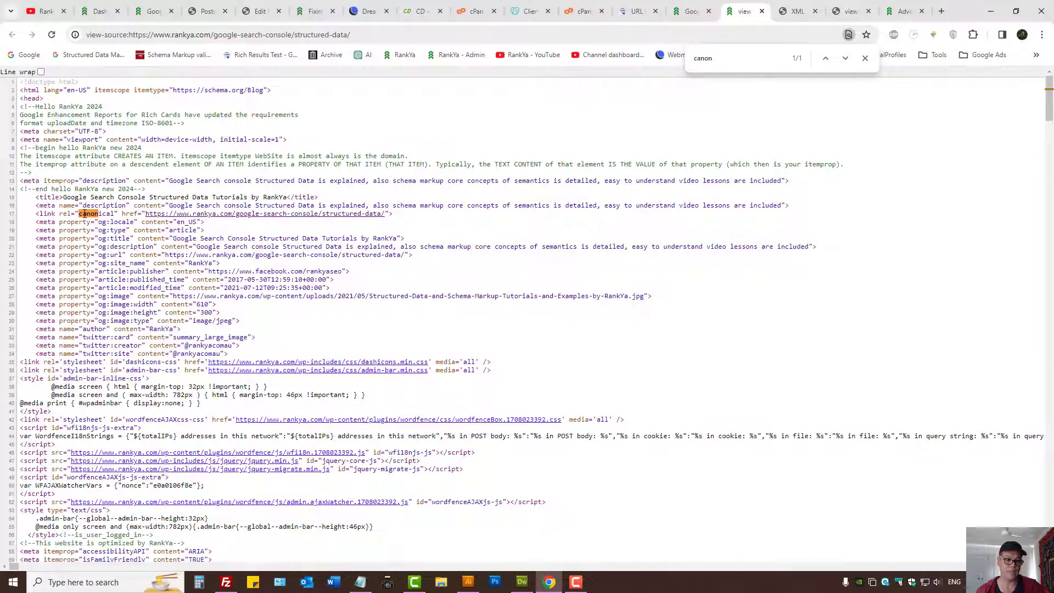
{"action": "triple_click", "coordinate": [84, 213]}
{"action": "left_click", "coordinate": [636, 11]}
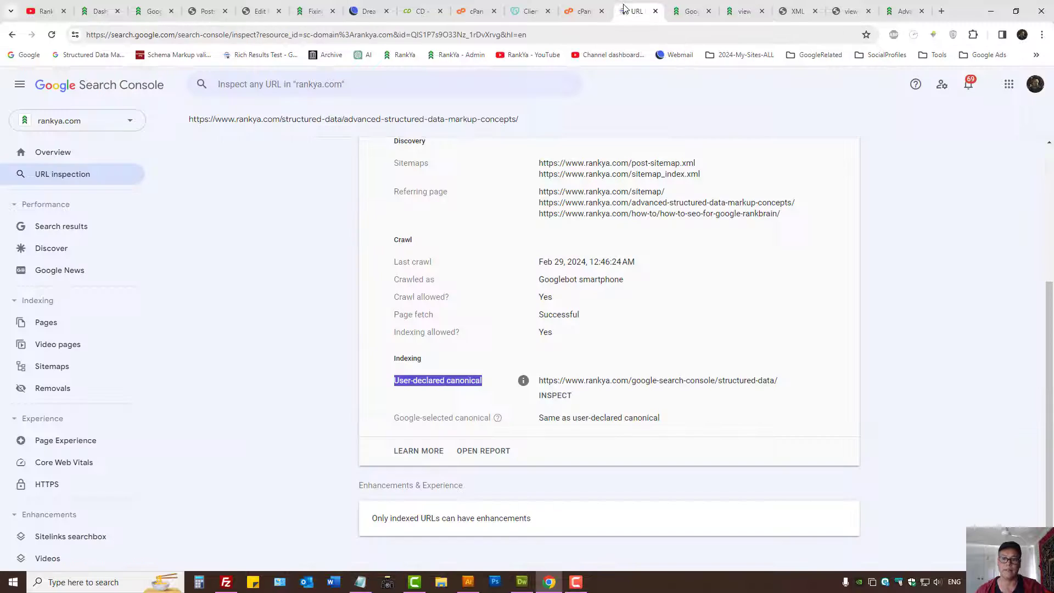
{"action": "triple_click", "coordinate": [573, 381]}
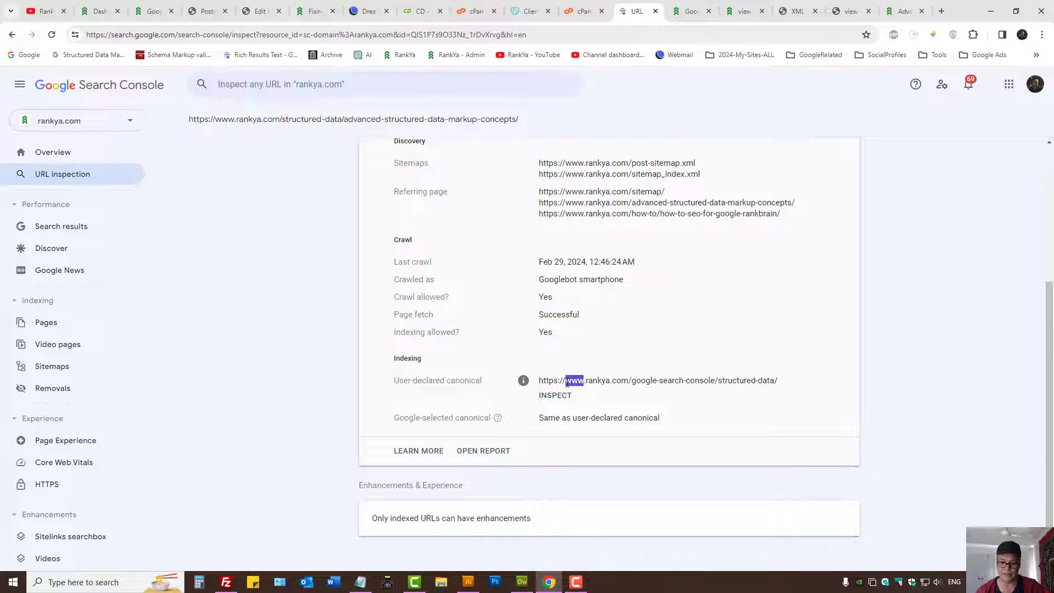
{"action": "triple_click", "coordinate": [446, 380]}
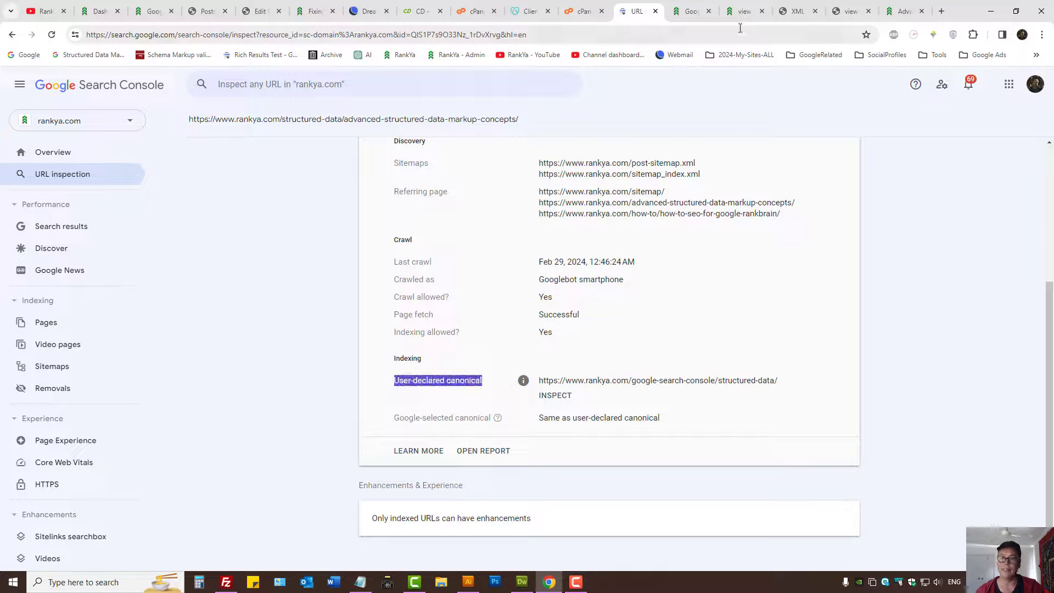
Highlight the canonical link line and its rel value in the page source, then the inspection's Google-selected canonical label.
{"action": "left_click", "coordinate": [744, 11]}
{"action": "triple_click", "coordinate": [73, 214]}
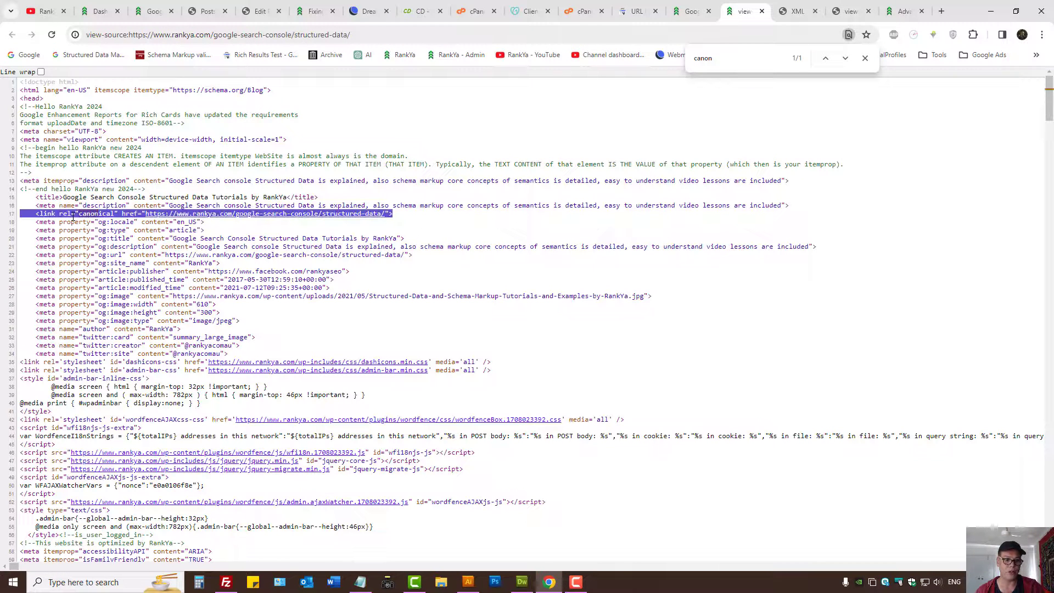
{"action": "double_click", "coordinate": [91, 214]}
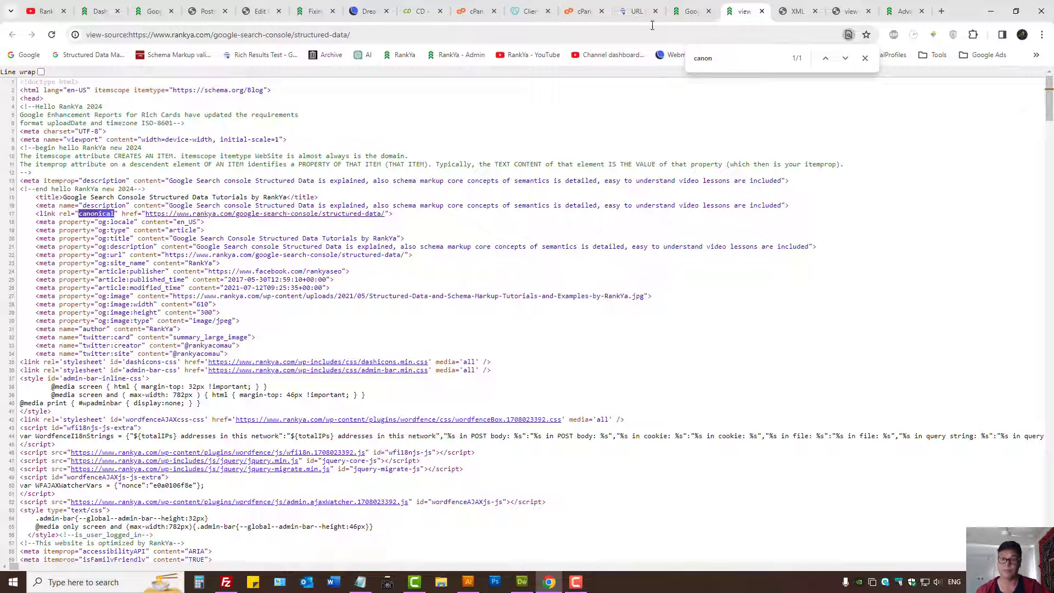
{"action": "left_click", "coordinate": [637, 11]}
{"action": "triple_click", "coordinate": [427, 418]}
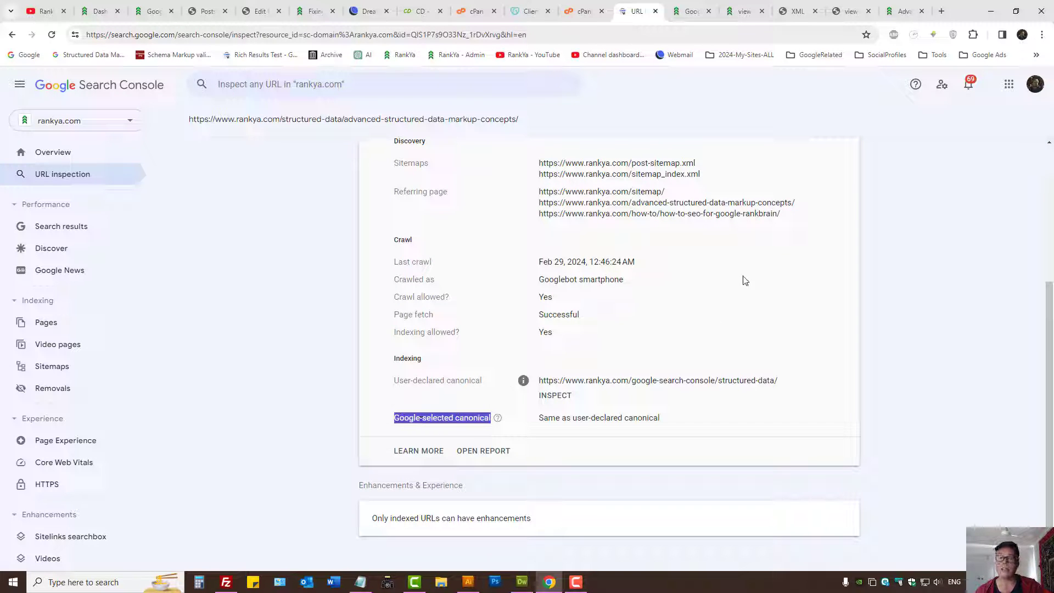
Revisit the canonical page and its source code, then return to the URL inspection and check its Page indexing status.
{"action": "left_click", "coordinate": [693, 10]}
{"action": "left_click", "coordinate": [741, 11]}
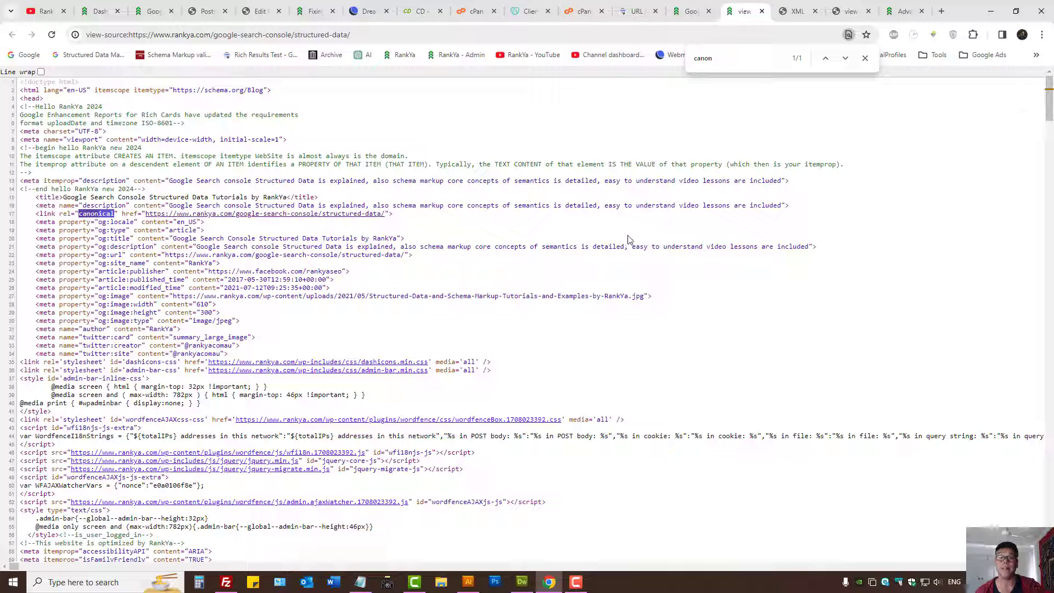
{"action": "left_click", "coordinate": [694, 10]}
{"action": "left_click", "coordinate": [660, 16]}
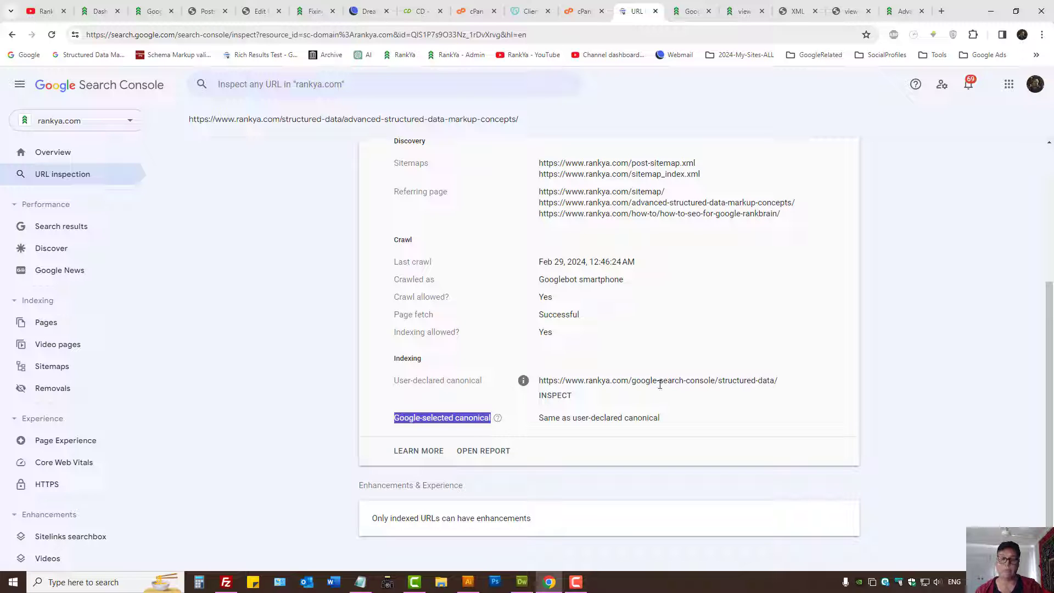
{"action": "scroll", "coordinate": [634, 297], "scroll_direction": "up", "scroll_amount": 3}
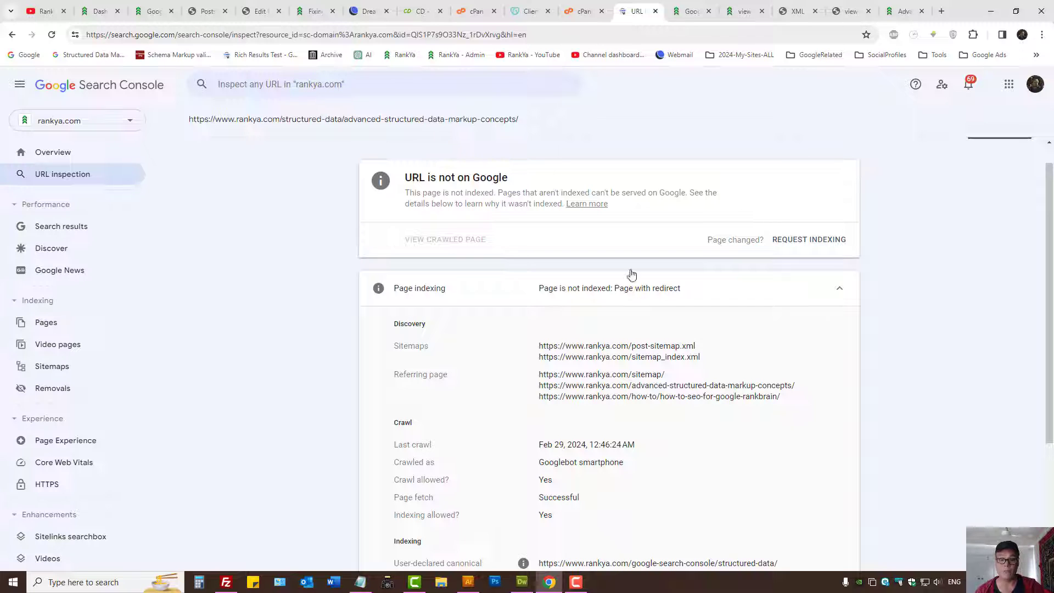
Look over the introduction of the "Fixing Page with Redirect Issues for WordPress" post, then switch to the RankYa YouTube channel.
{"action": "left_click", "coordinate": [328, 10]}
{"action": "scroll", "coordinate": [658, 356], "scroll_direction": "up", "scroll_amount": 20}
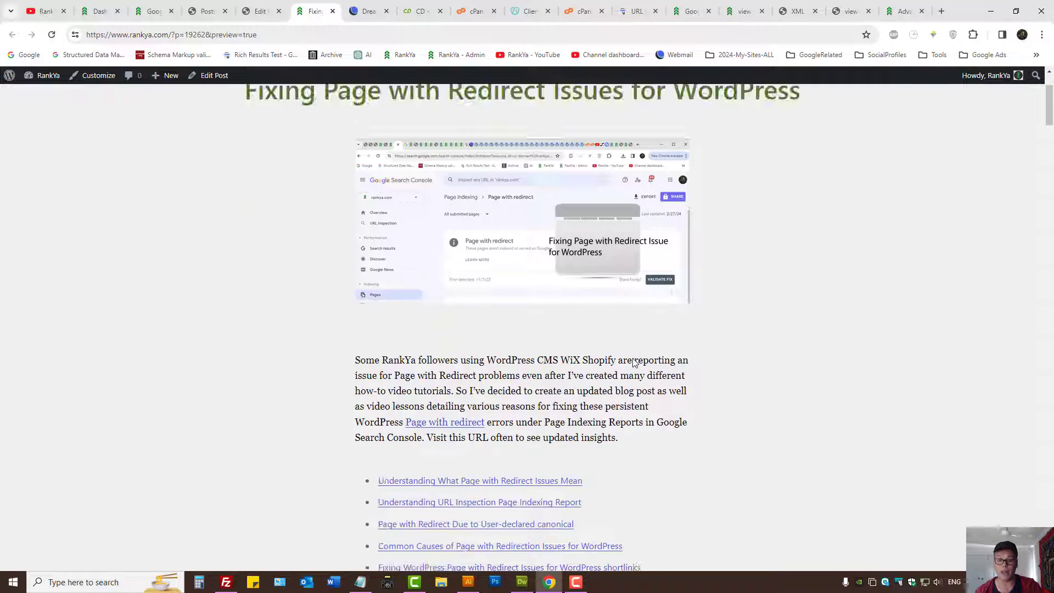
{"action": "scroll", "coordinate": [634, 358], "scroll_direction": "down", "scroll_amount": 5}
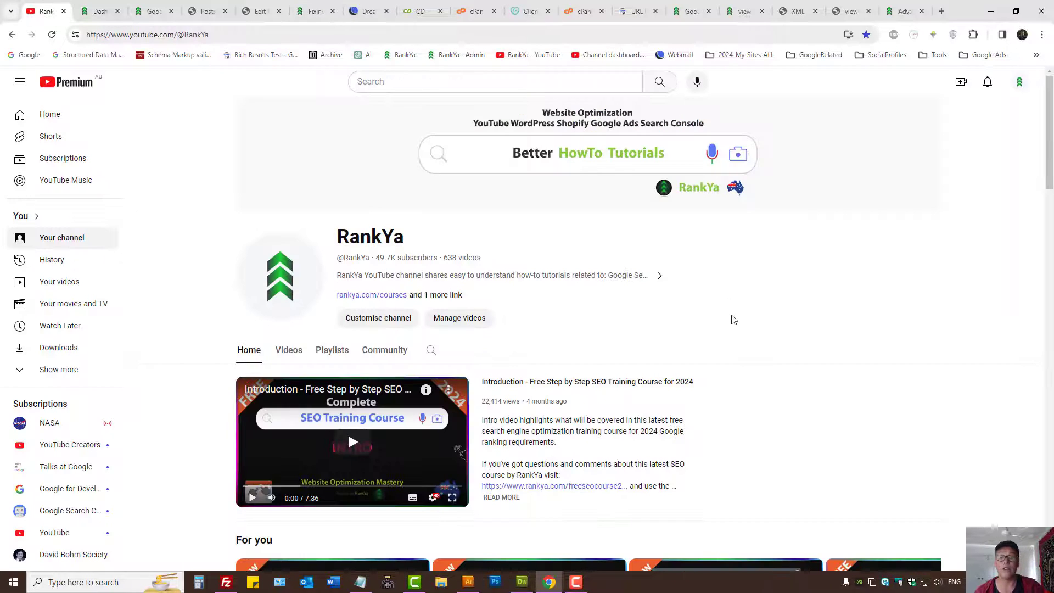
{"action": "left_click", "coordinate": [34, 8]}
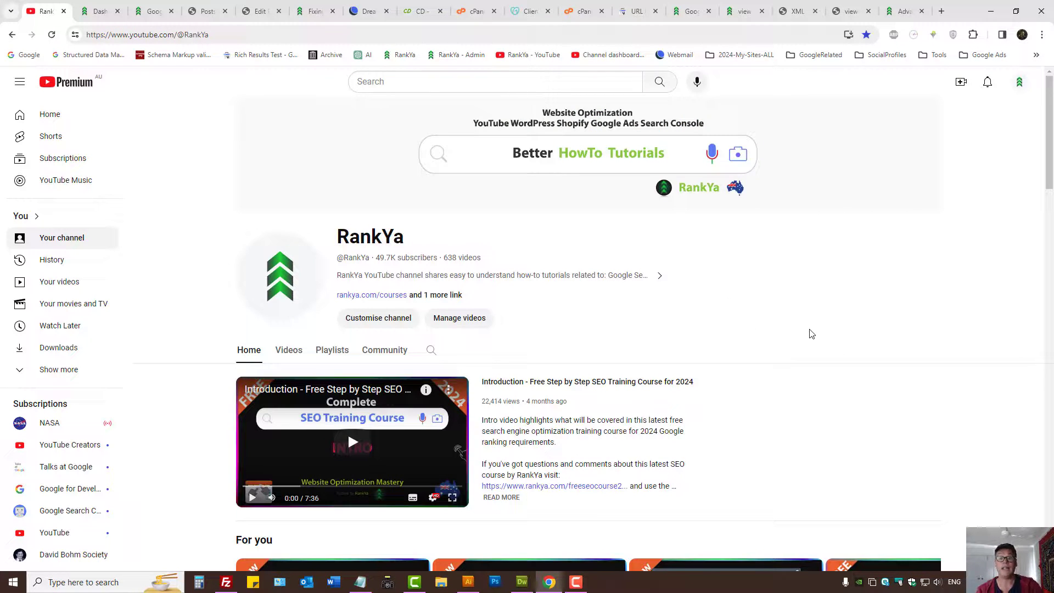